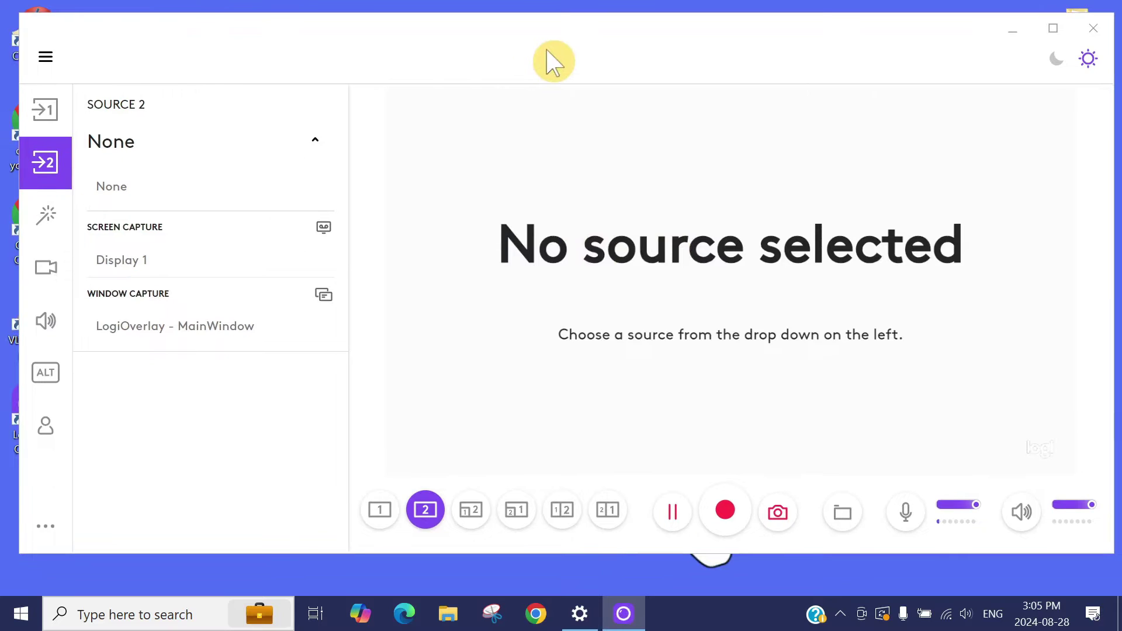
# Review the available source lists for capture sources 1 and 2, and nudge the window right
pyautogui.click(45, 123)
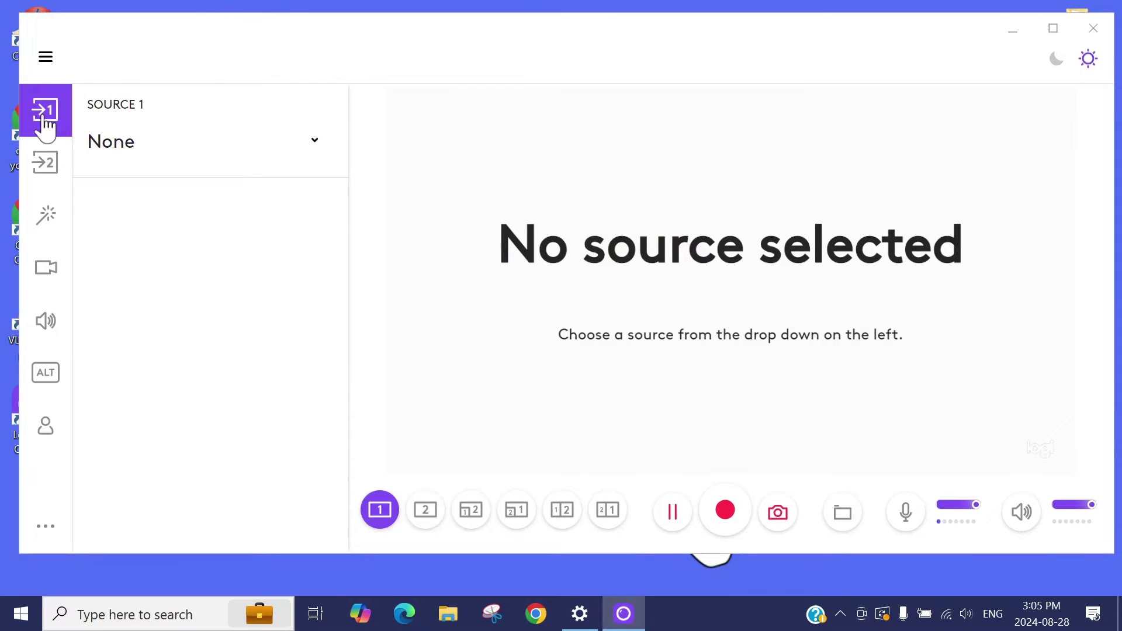
pyautogui.click(58, 181)
pyautogui.click(325, 145)
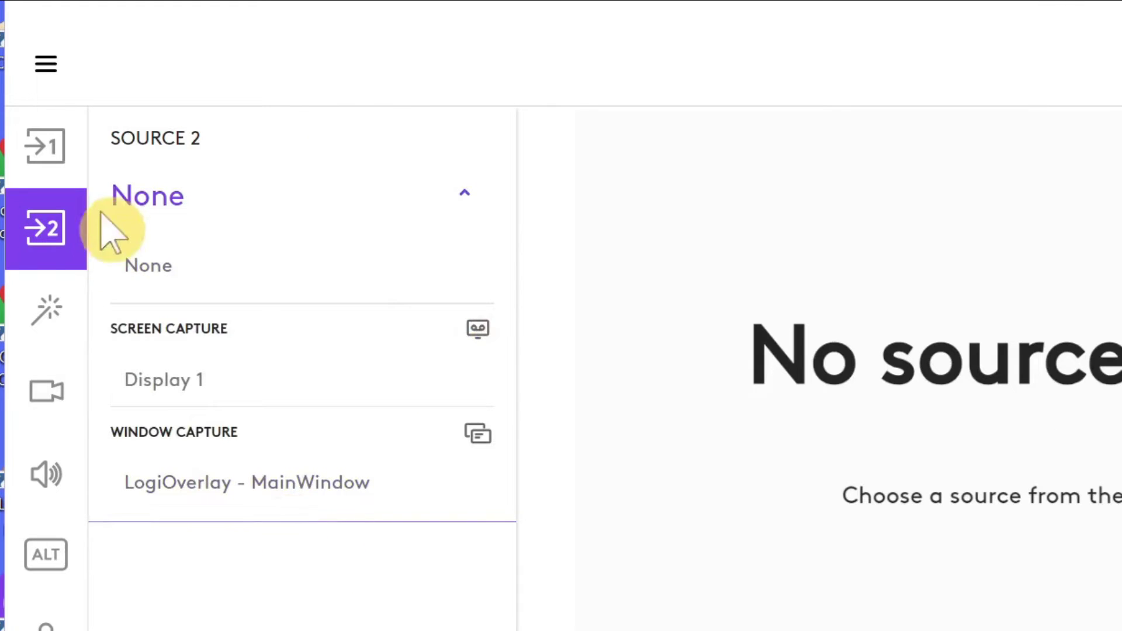
pyautogui.click(45, 146)
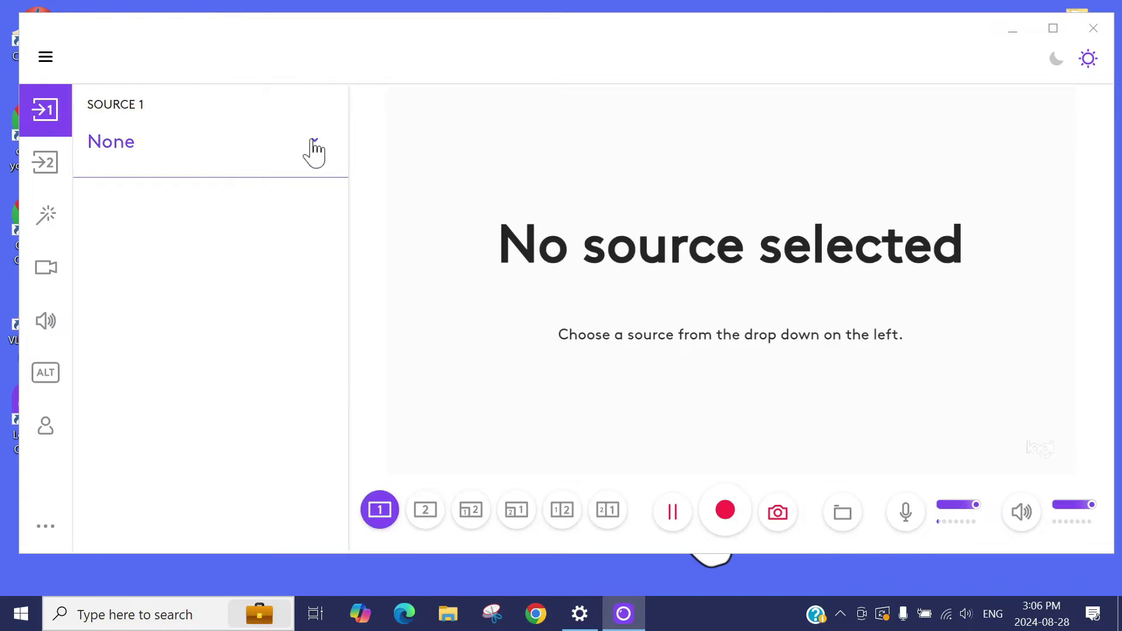
pyautogui.click(314, 142)
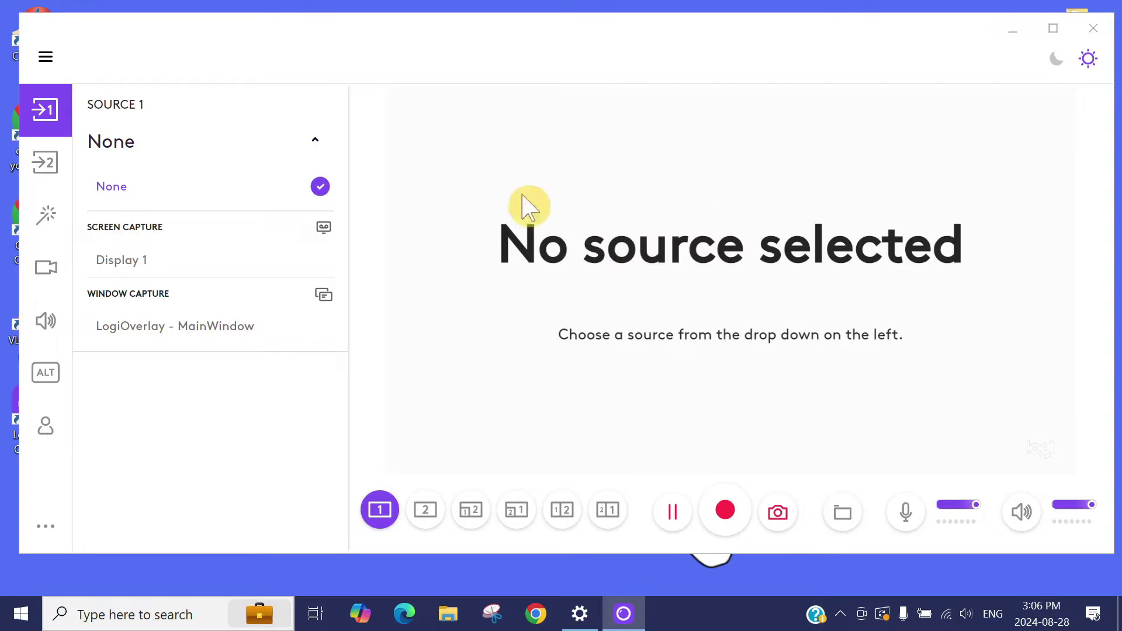
pyautogui.moveTo(635, 49); pyautogui.dragTo(664, 49)
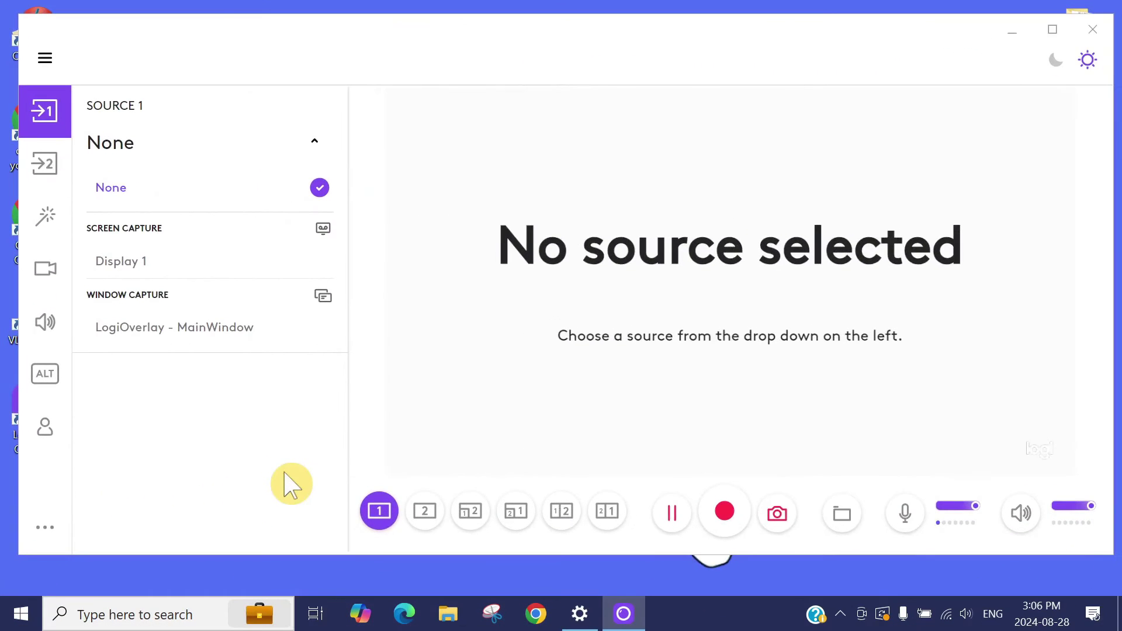
# Open Windows Camera to confirm a live webcam picture, then close Camera and Logitech Capture
pyautogui.click(23, 615)
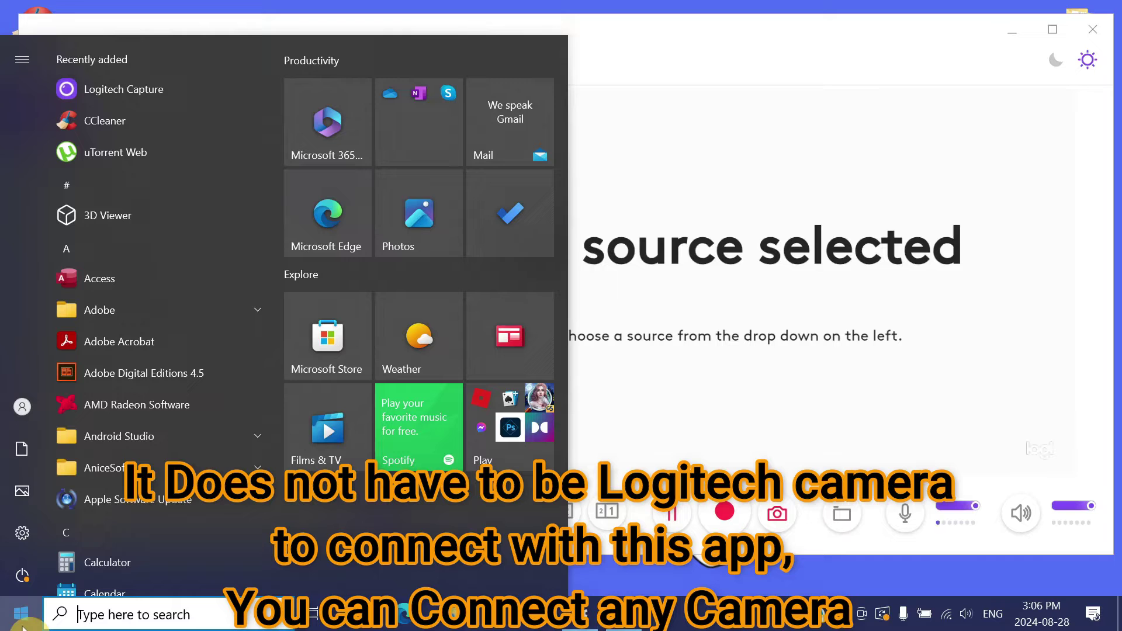
pyautogui.write('CAMER')
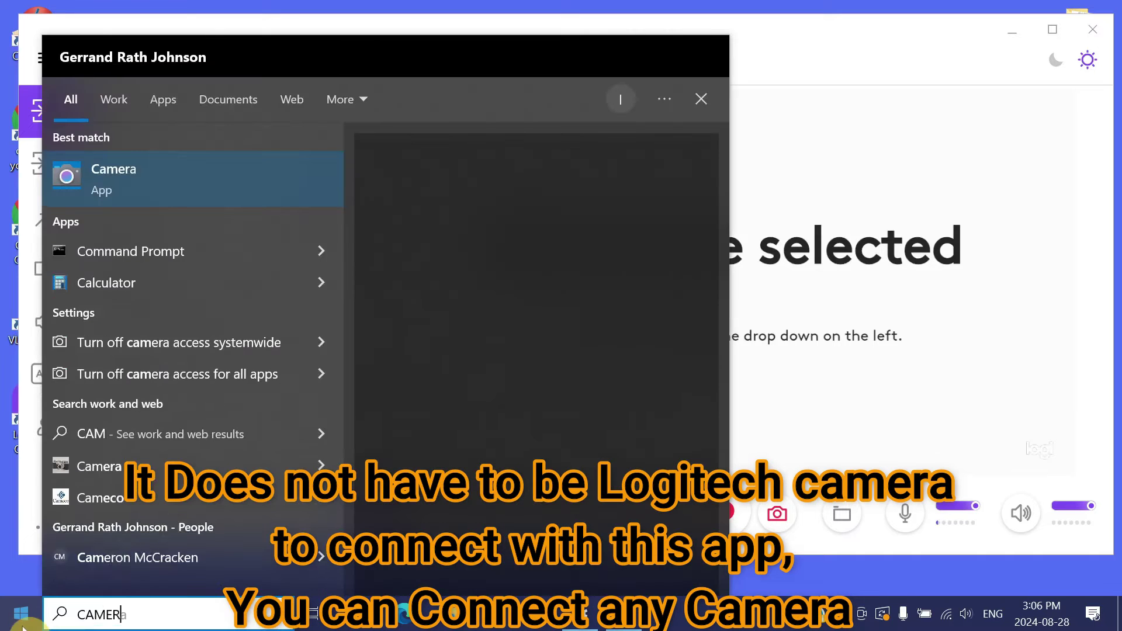
pyautogui.press('Return')
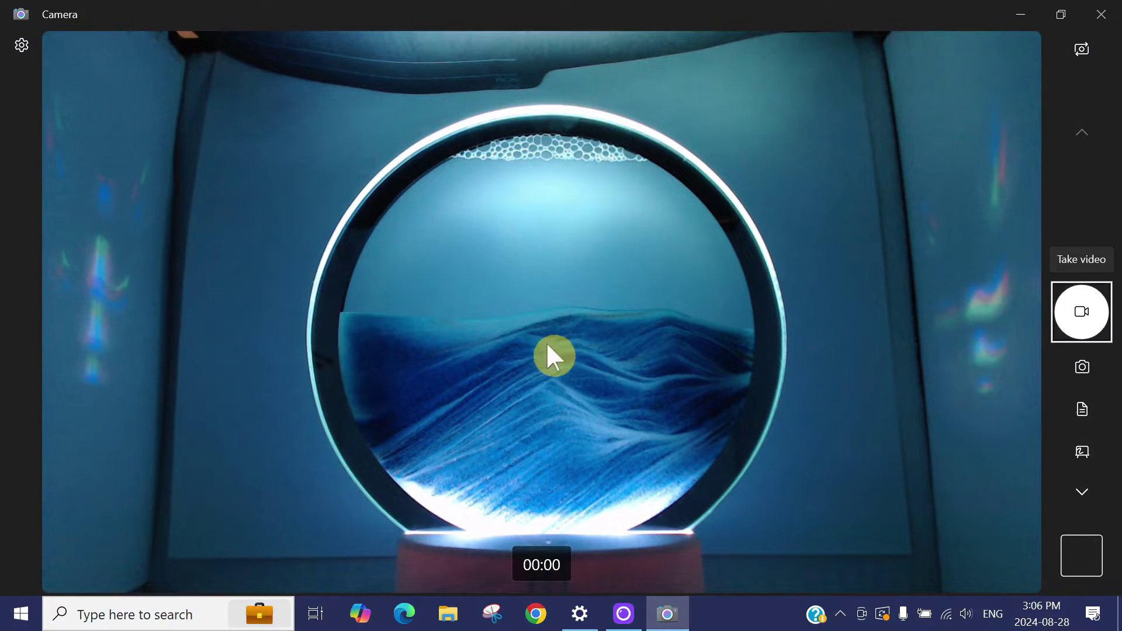
pyautogui.click(1101, 22)
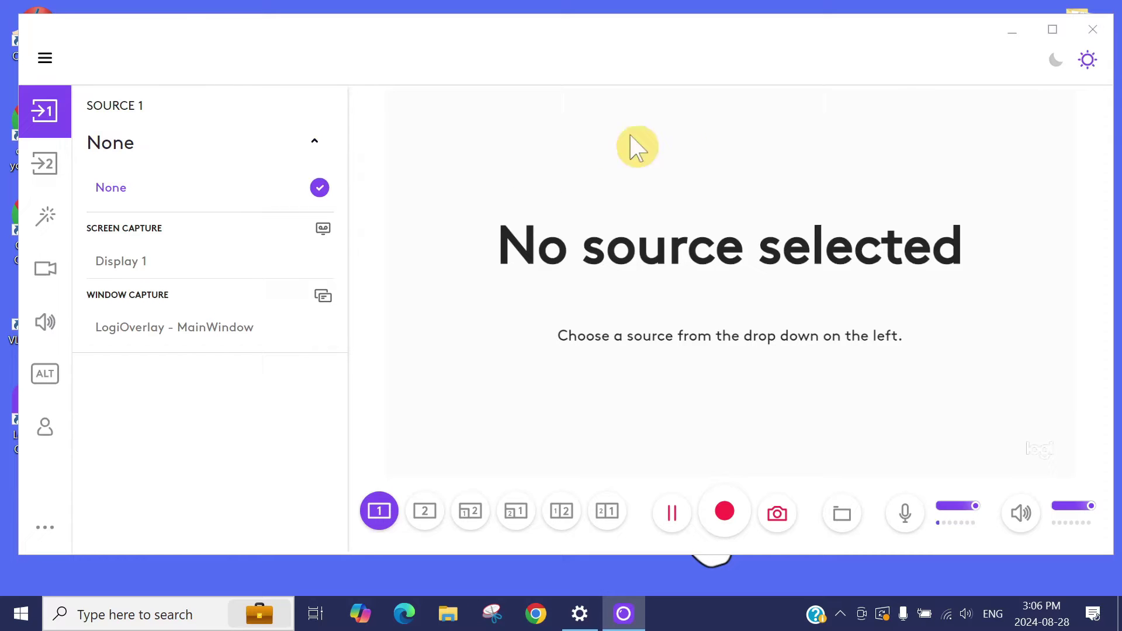
pyautogui.click(1101, 24)
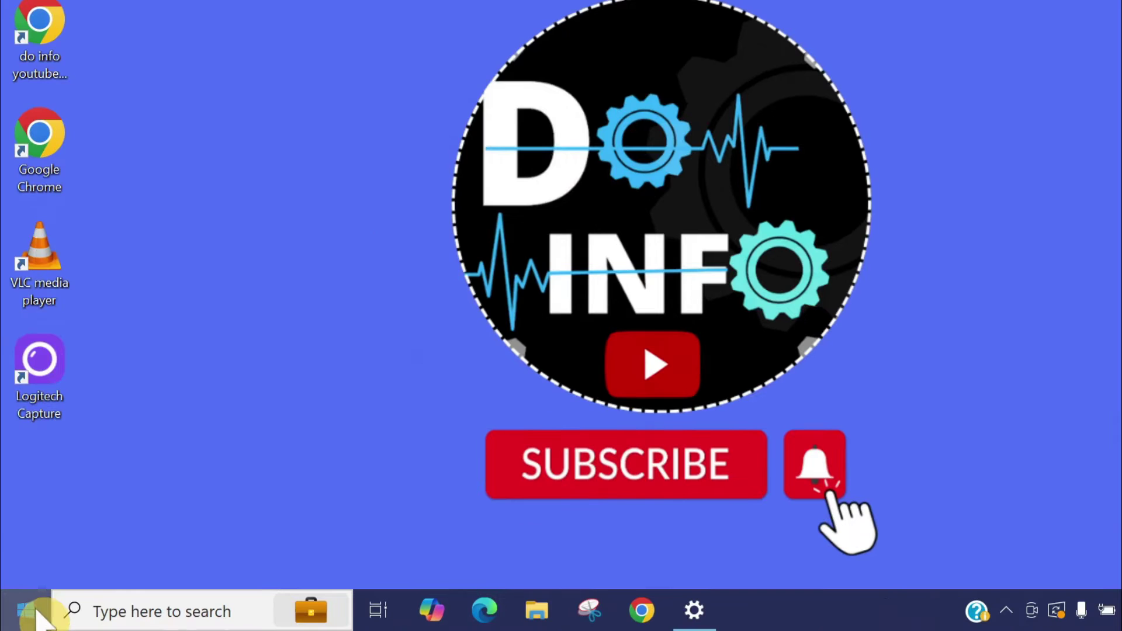
# Launch Device Manager with a Start menu search for 'DEVI'
pyautogui.click(26, 619)
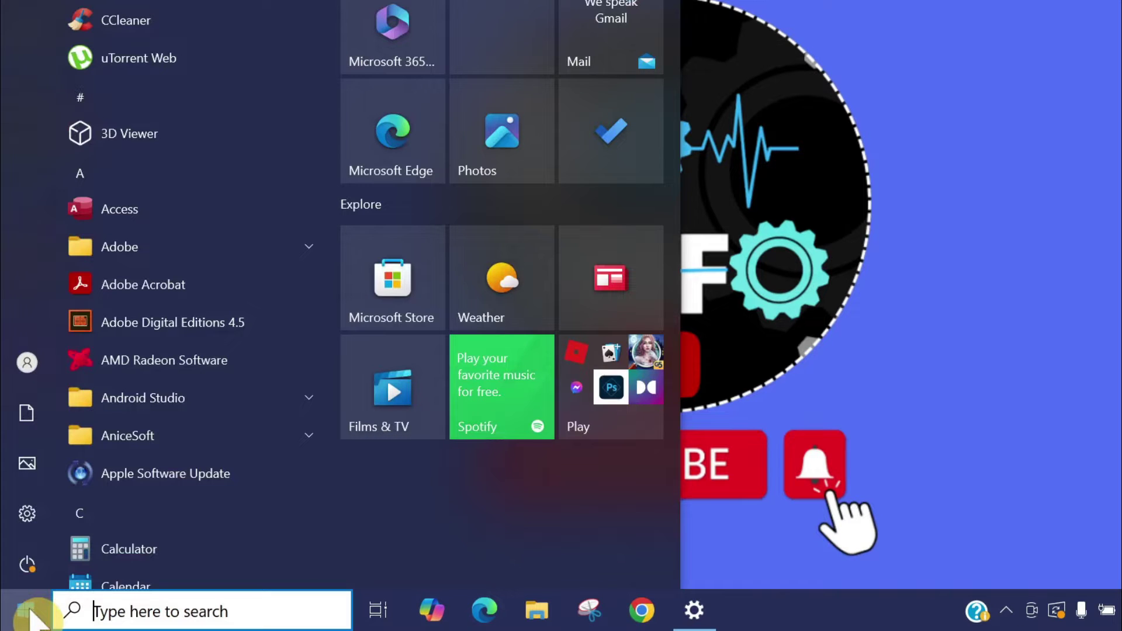
pyautogui.write('DEVI')
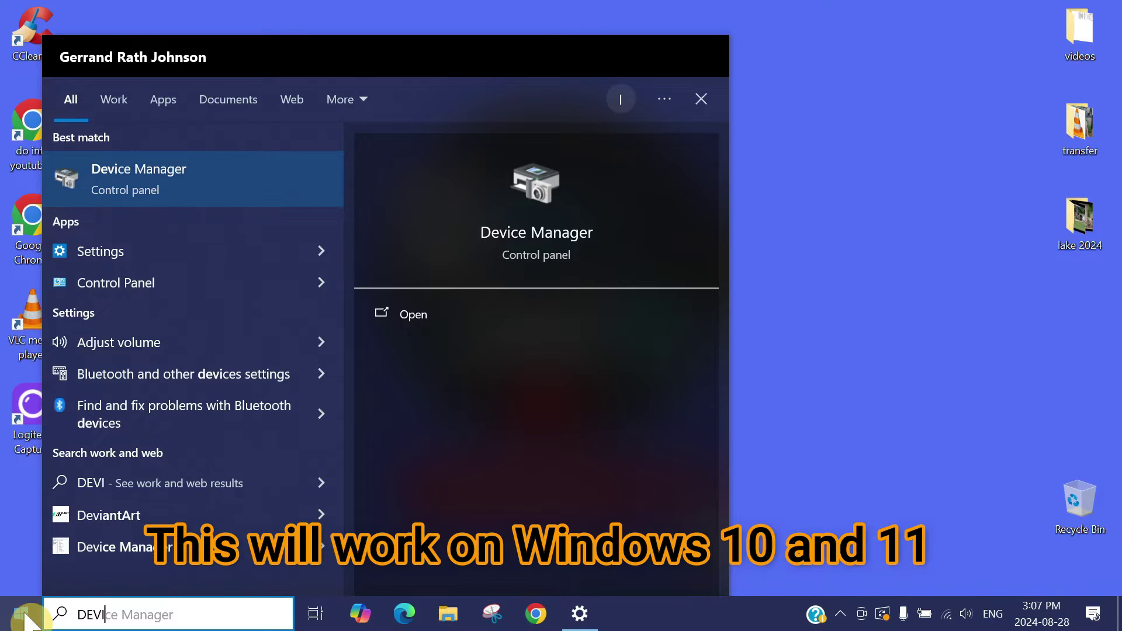
pyautogui.press('Return')
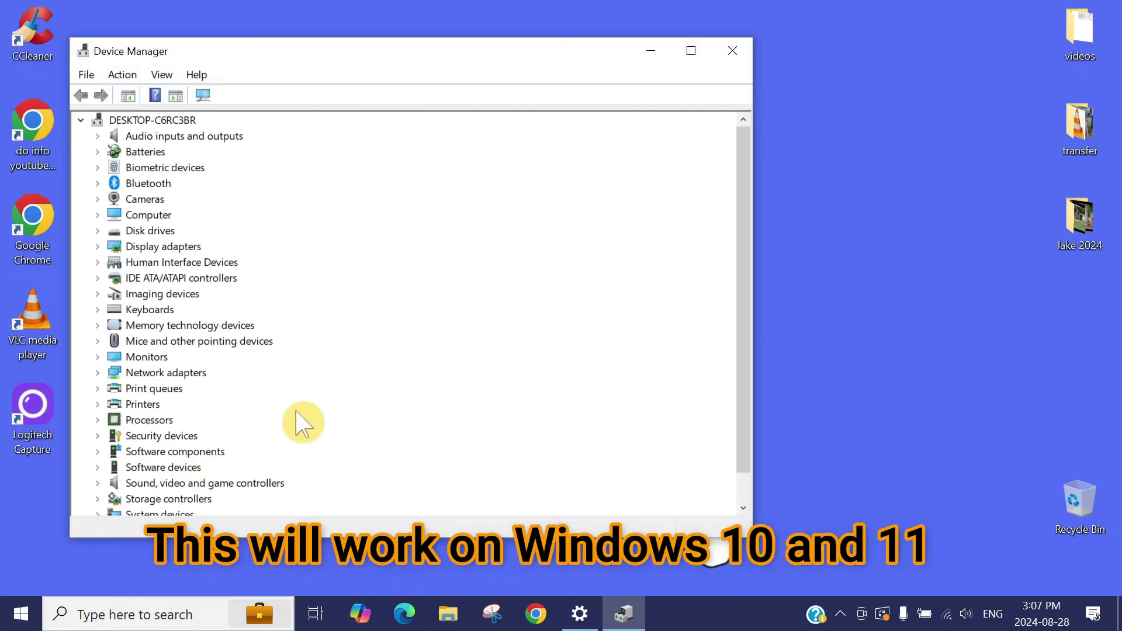
# Expand Universal Serial Bus controllers and Cameras to reveal Integrated Camera and Logitech Webcam C925e
pyautogui.scroll(-1, 408, 426)
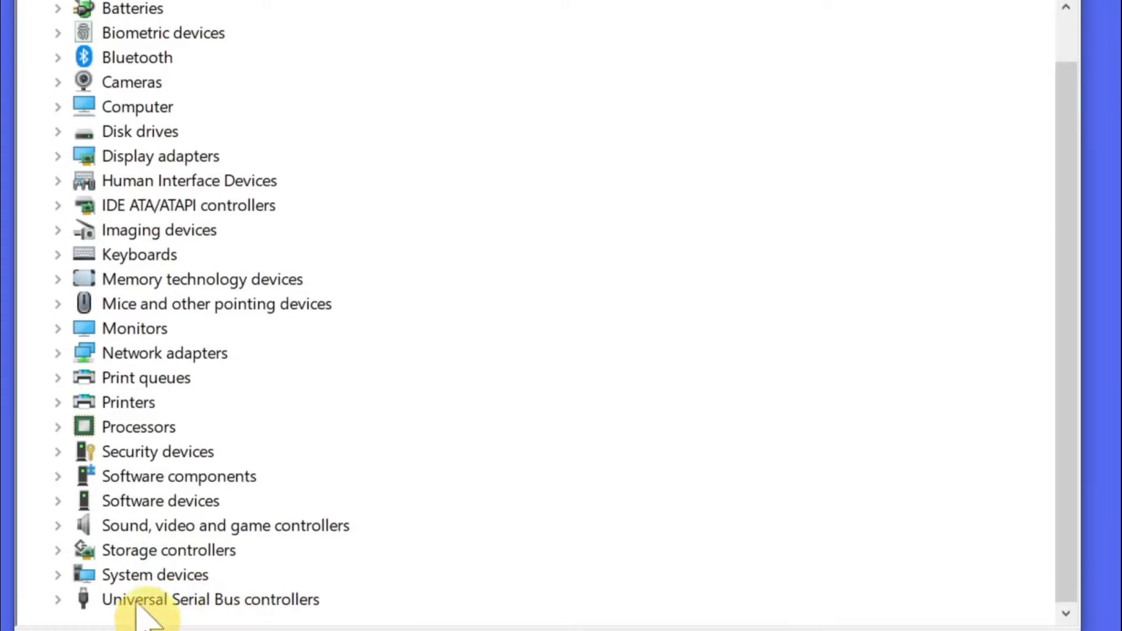
pyautogui.click(59, 599)
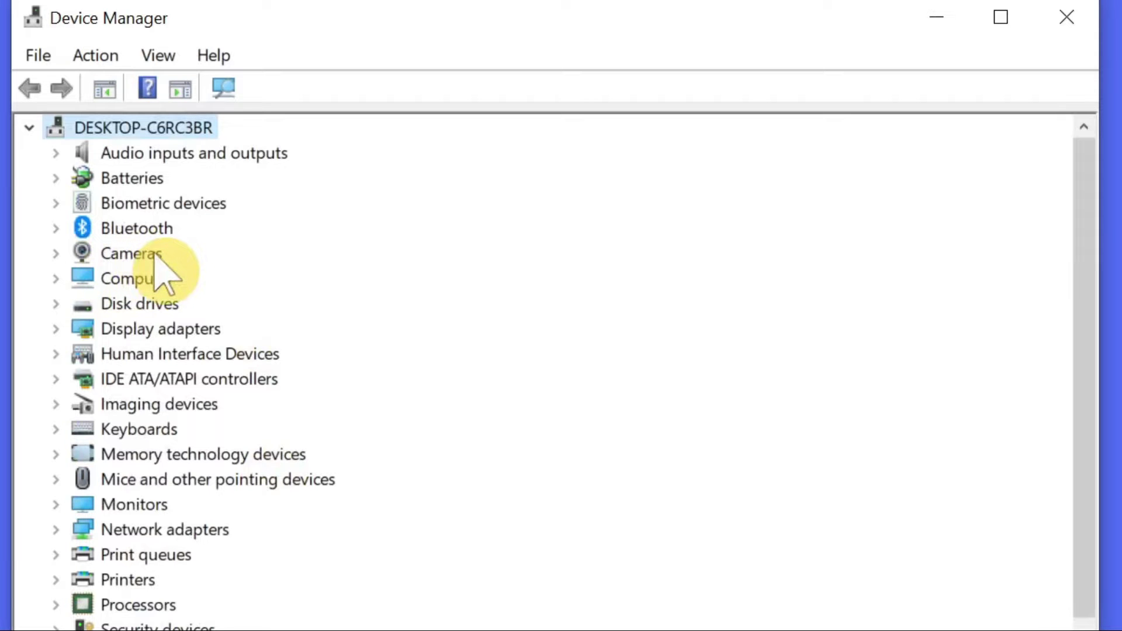
pyautogui.click(57, 253)
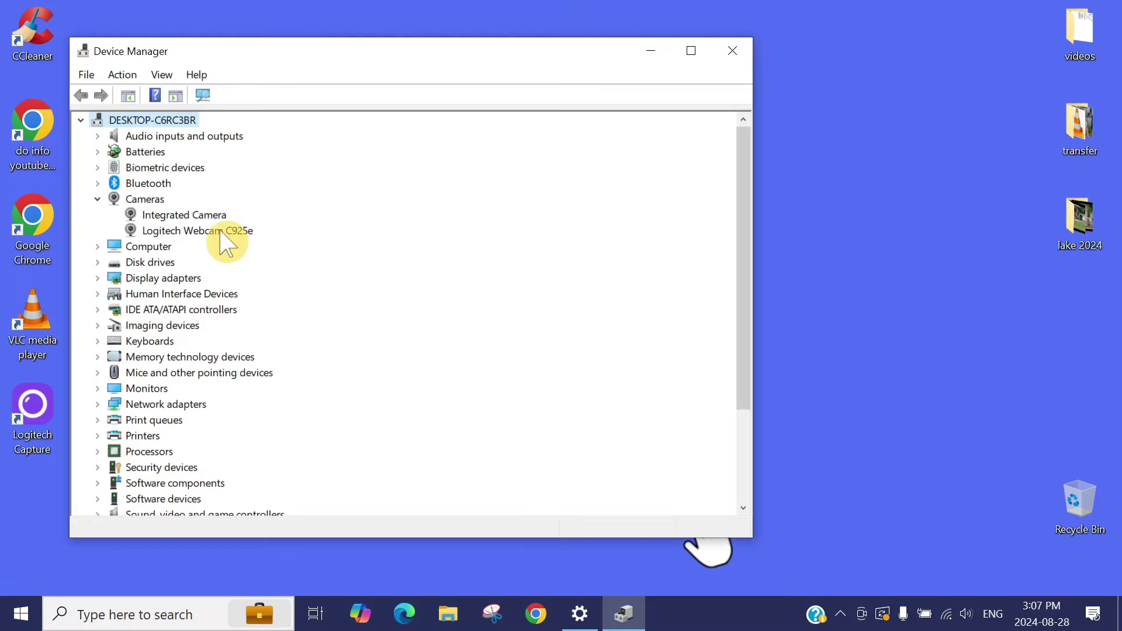
# Copy the C925e's two Hardware Ids (USB\VID_046D&PID_085B…) from its Details tab
pyautogui.doubleClick(252, 303)
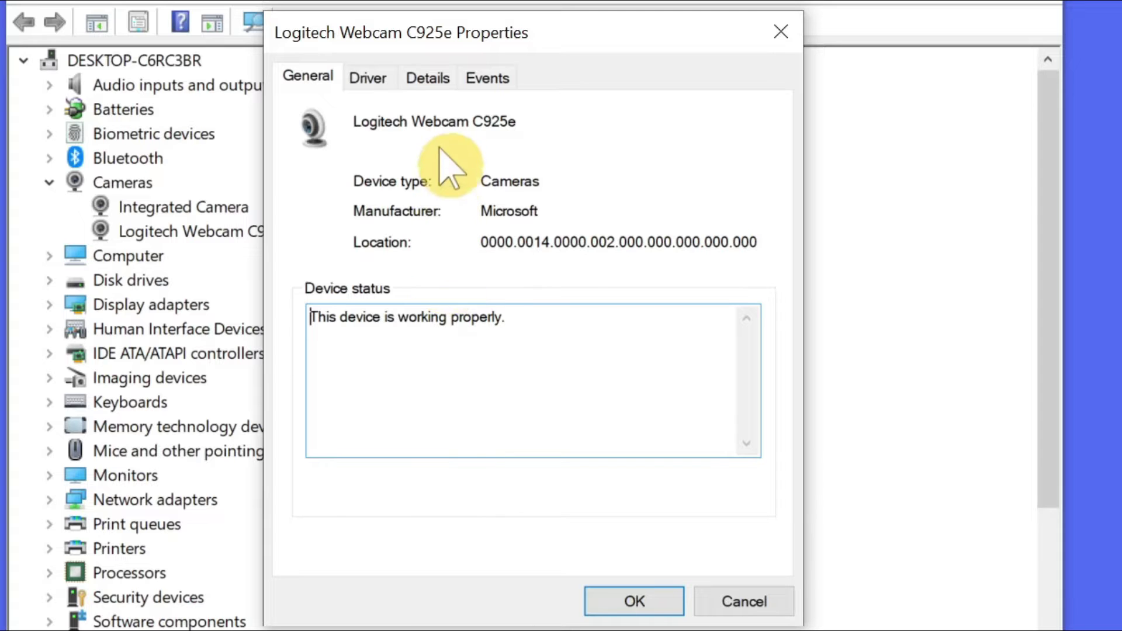
pyautogui.click(432, 79)
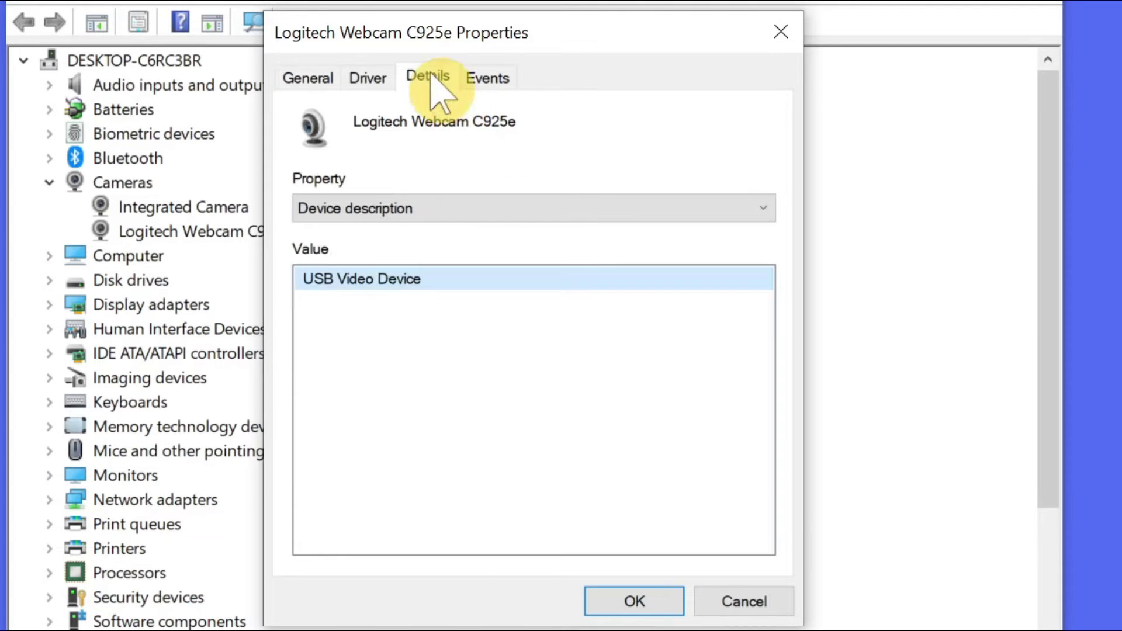
pyautogui.click(679, 211)
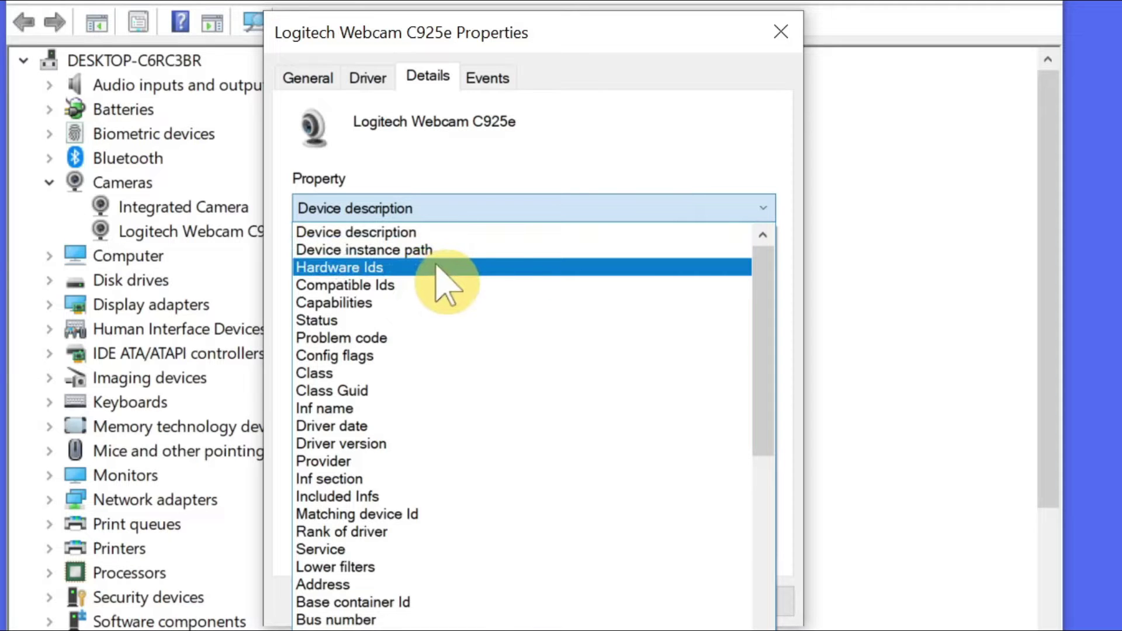
pyautogui.click(385, 272)
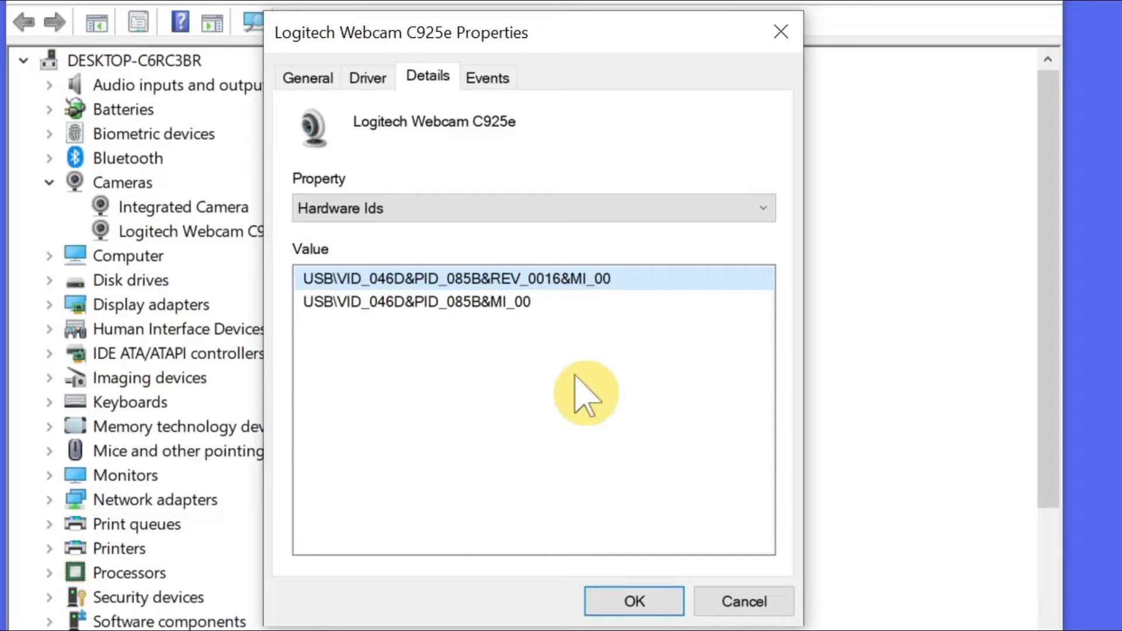
pyautogui.moveTo(575, 377); pyautogui.dragTo(301, 280)
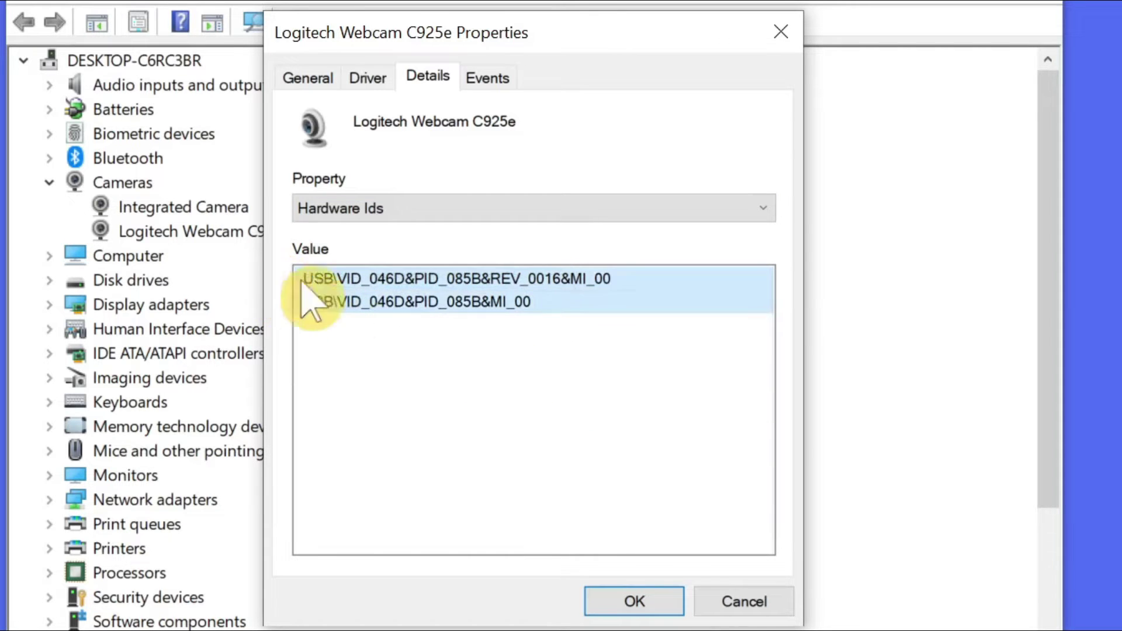
pyautogui.rightClick(351, 304)
pyautogui.click(408, 319)
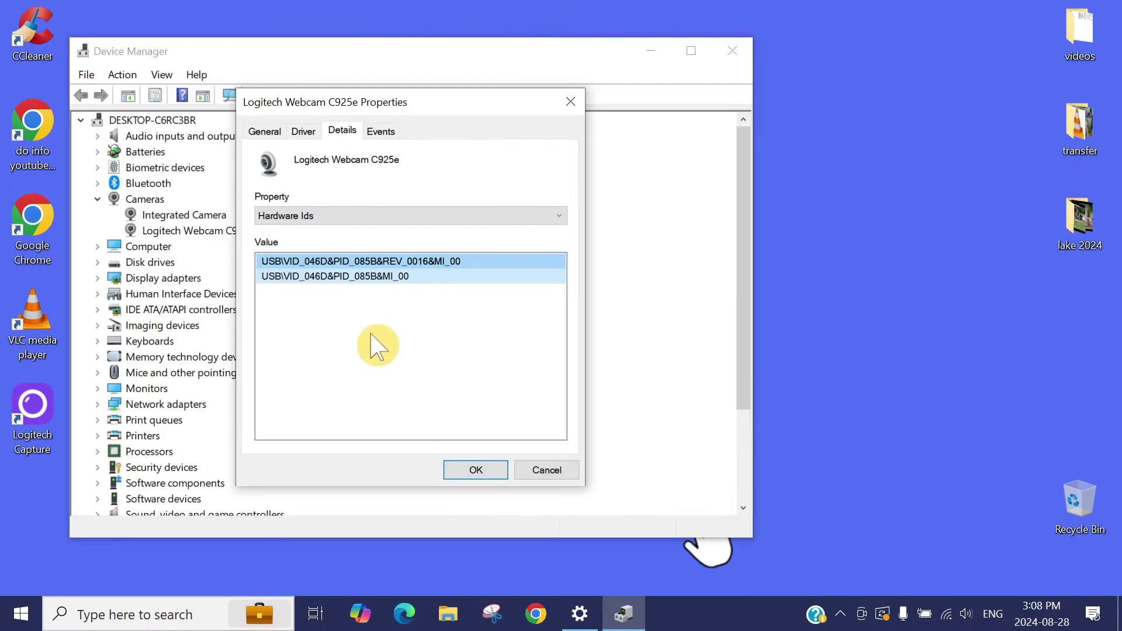
# Open Notepad and paste the two hardware ID strings below a blank first line
pyautogui.click(12, 621)
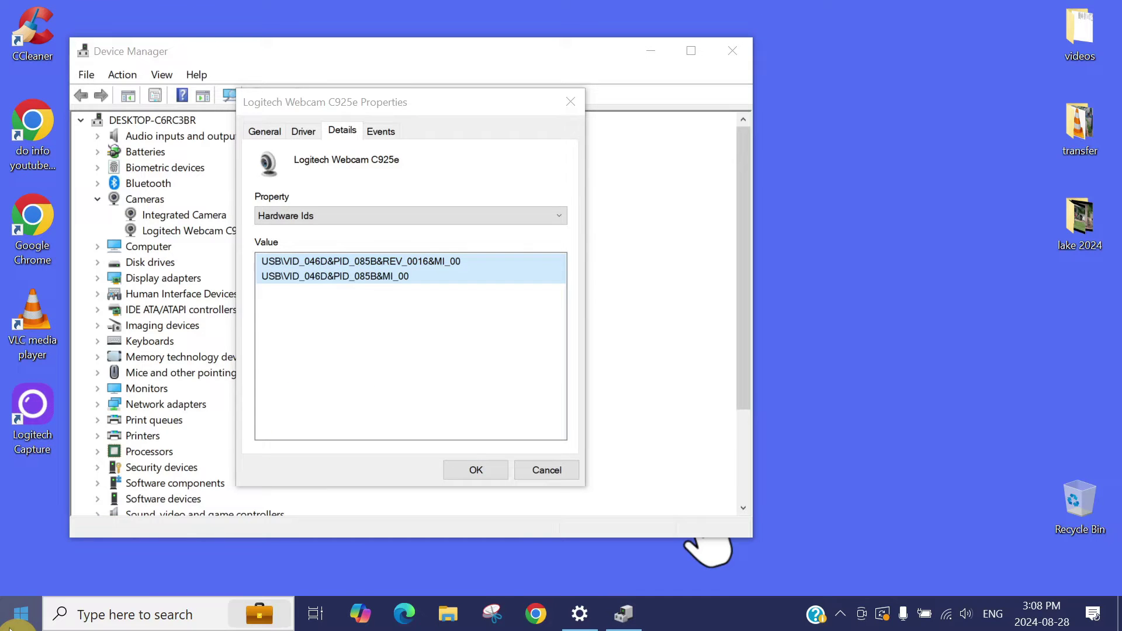
pyautogui.write('NOR')
pyautogui.press('Return')
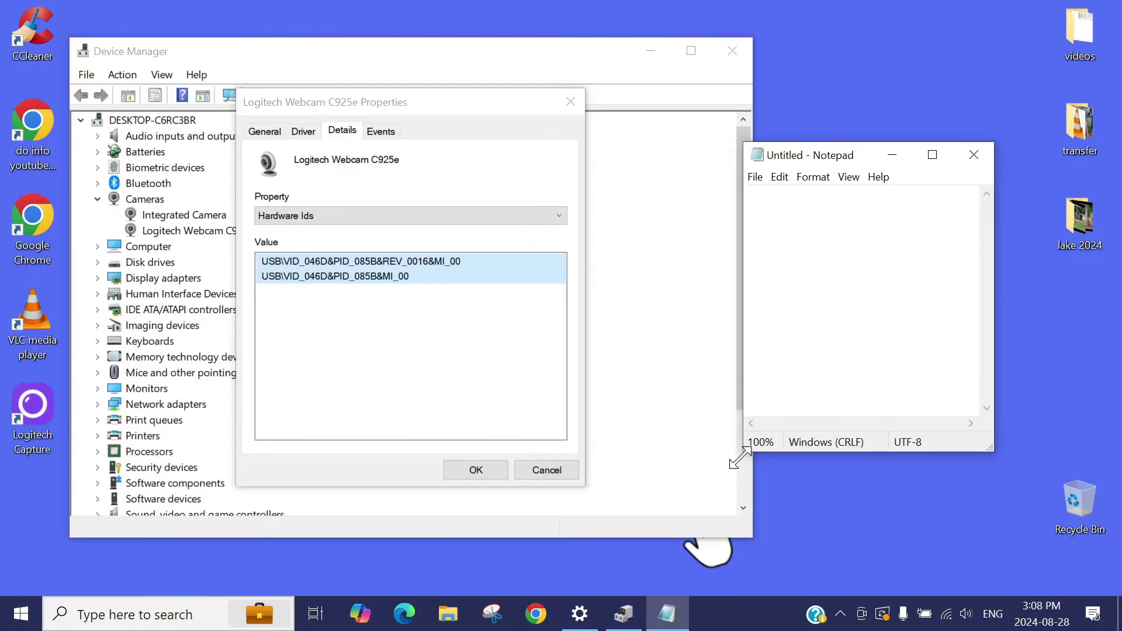
pyautogui.moveTo(674, 490); pyautogui.dragTo(671, 495)
pyautogui.press('Return')
pyautogui.press('Return')
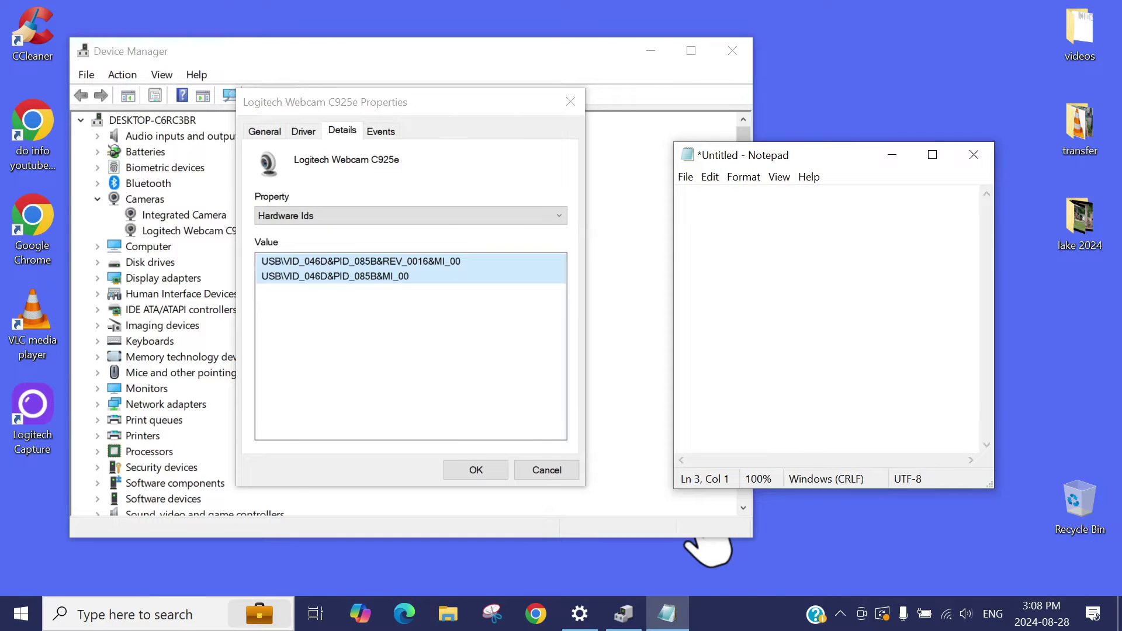
pyautogui.hotkey('ctrl', 'v')
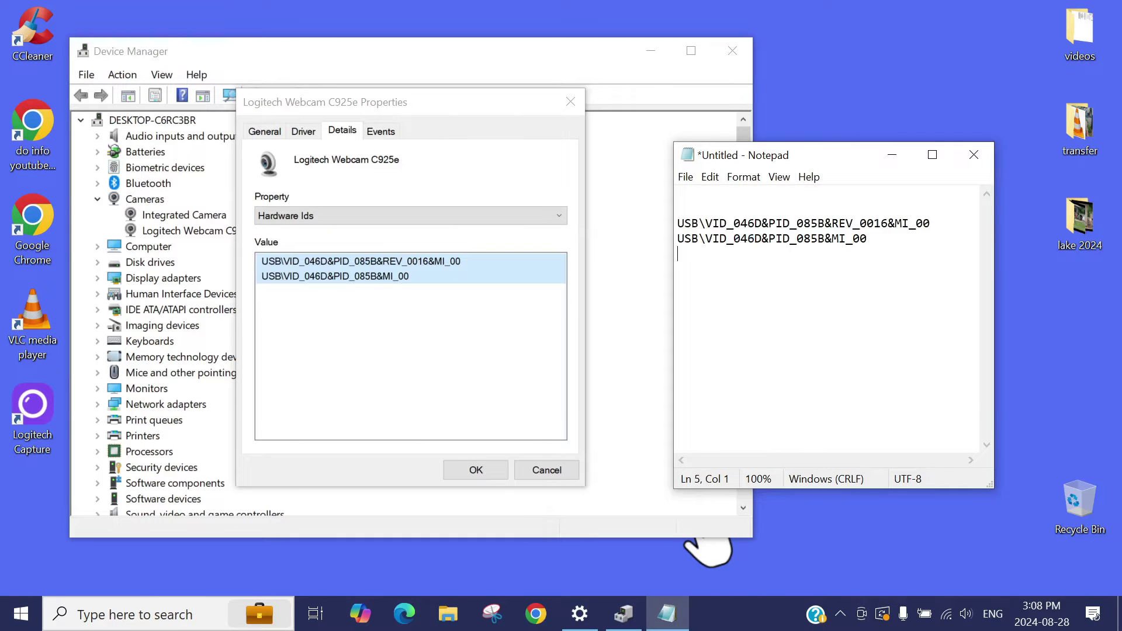
# Type 'Logitech Webcam C925e' on the first line and close the webcam Properties dialog
pyautogui.click(407, 173)
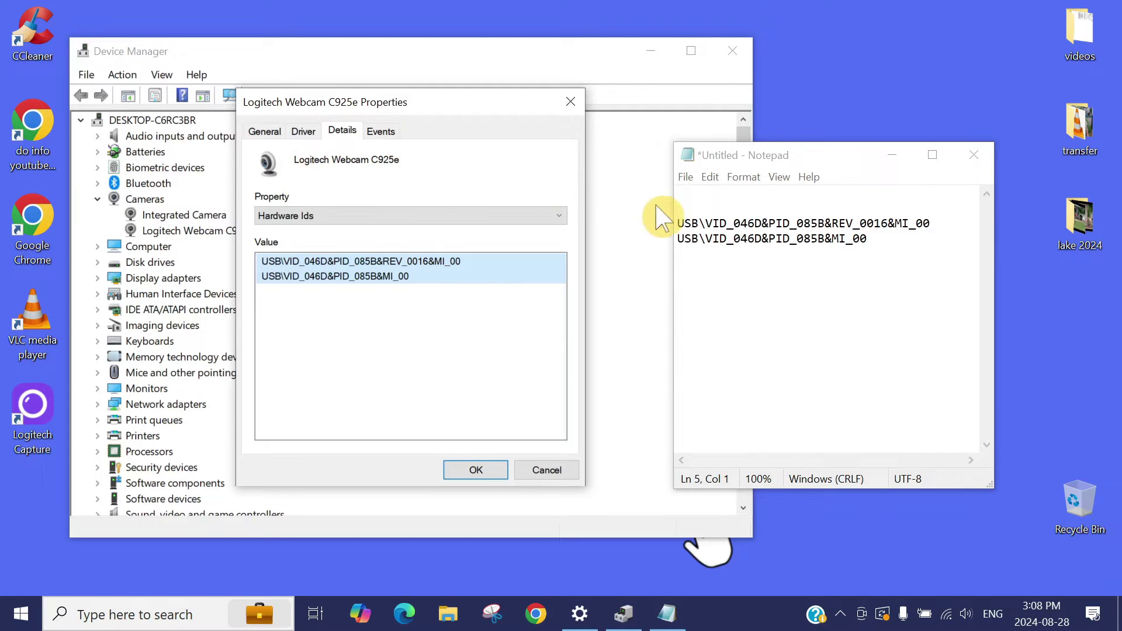
pyautogui.click(694, 199)
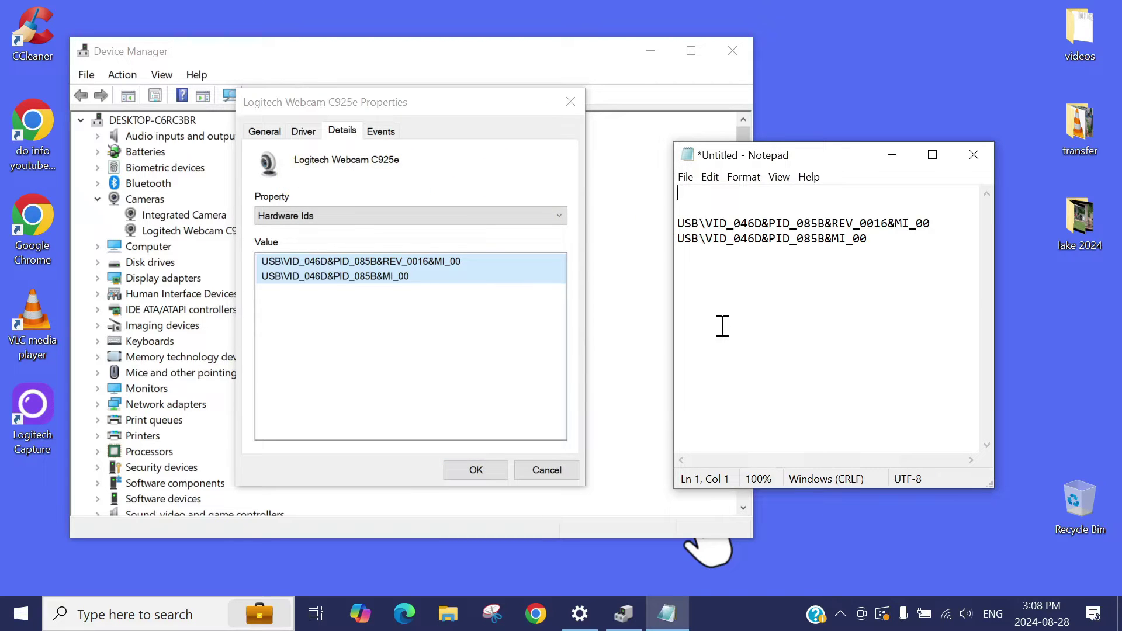
pyautogui.write('Logitech Webcam C925e')
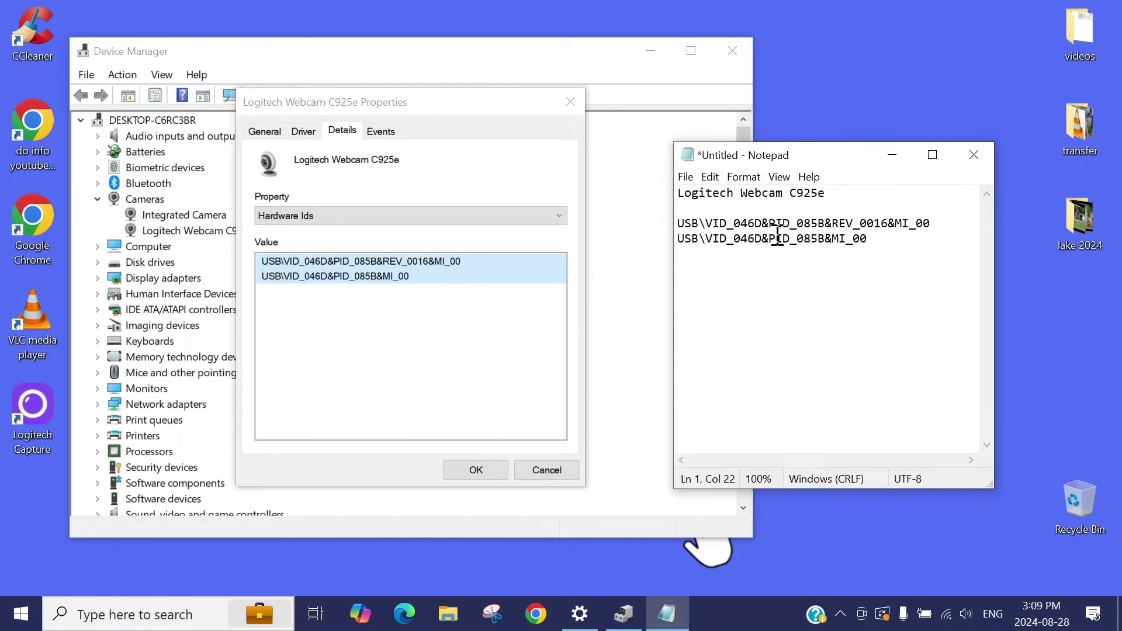
pyautogui.click(549, 470)
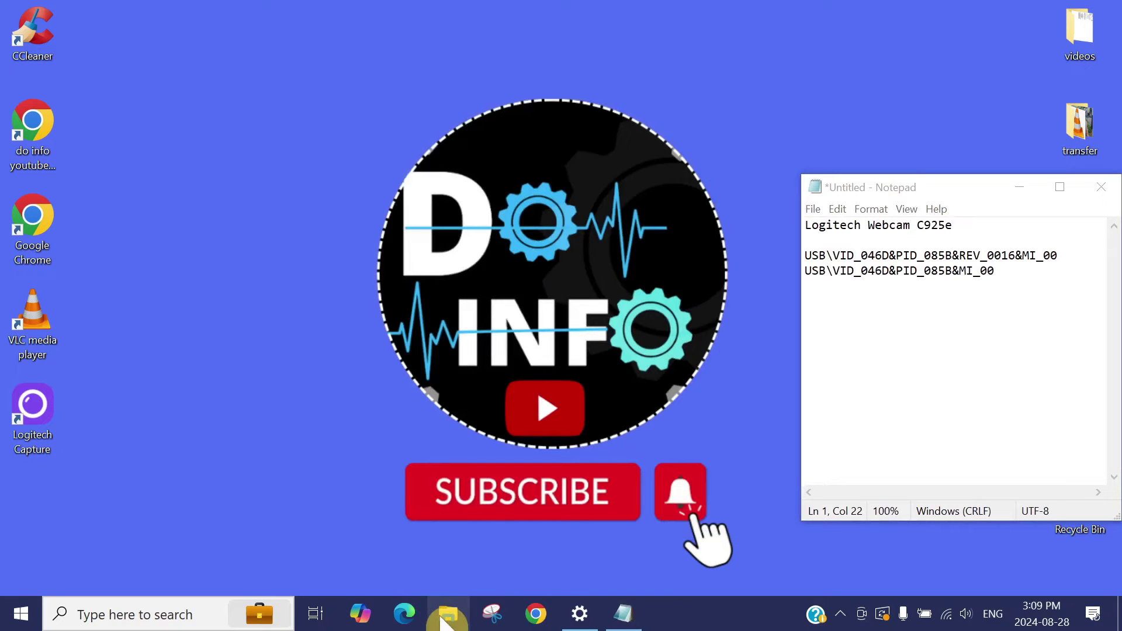
# Open File Explorer and browse to C:\Program Files
pyautogui.click(443, 619)
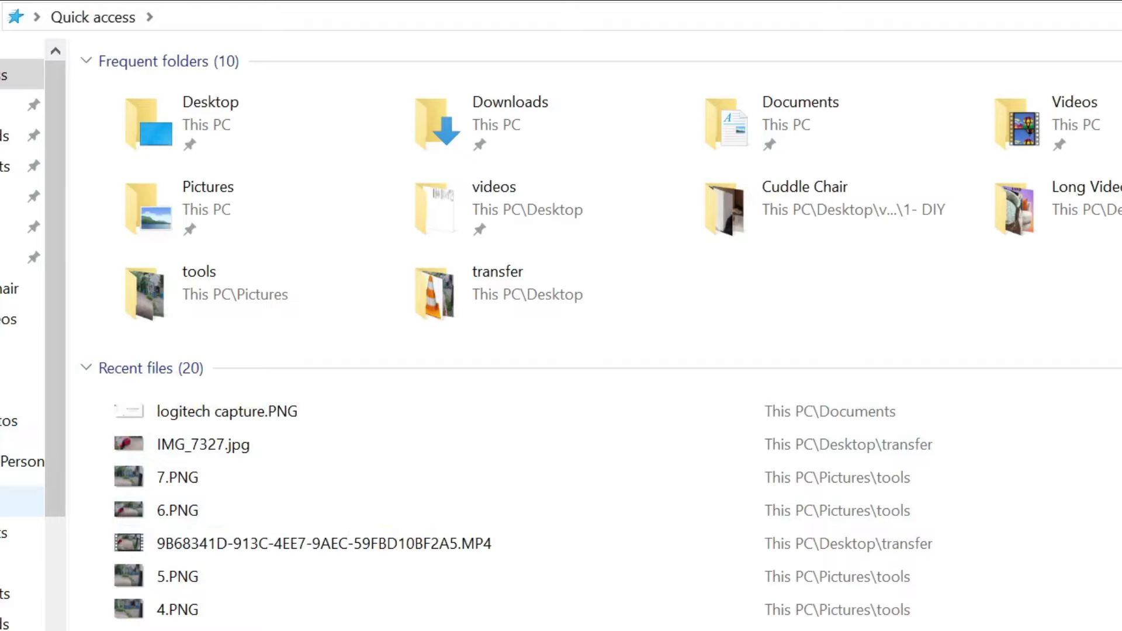
pyautogui.click(54, 470)
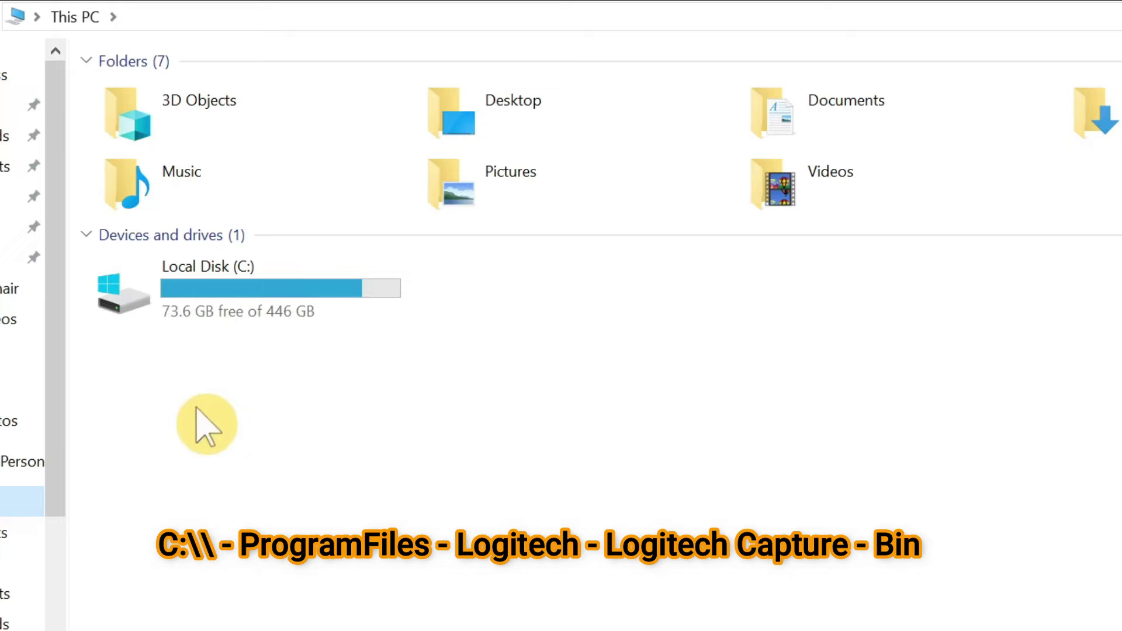
pyautogui.doubleClick(231, 311)
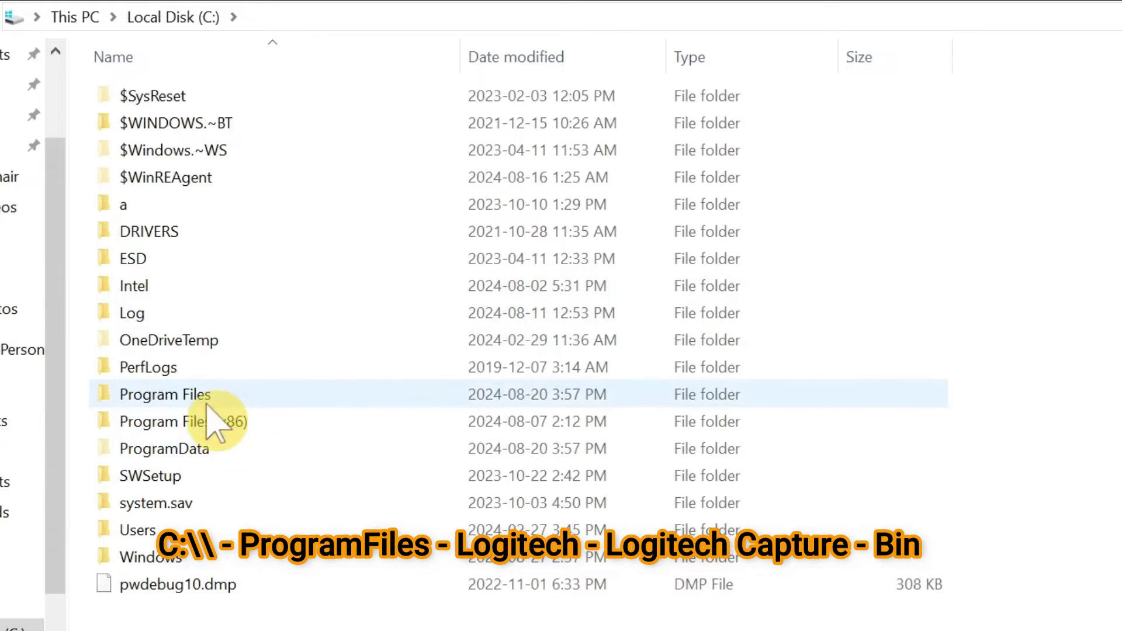
pyautogui.doubleClick(207, 408)
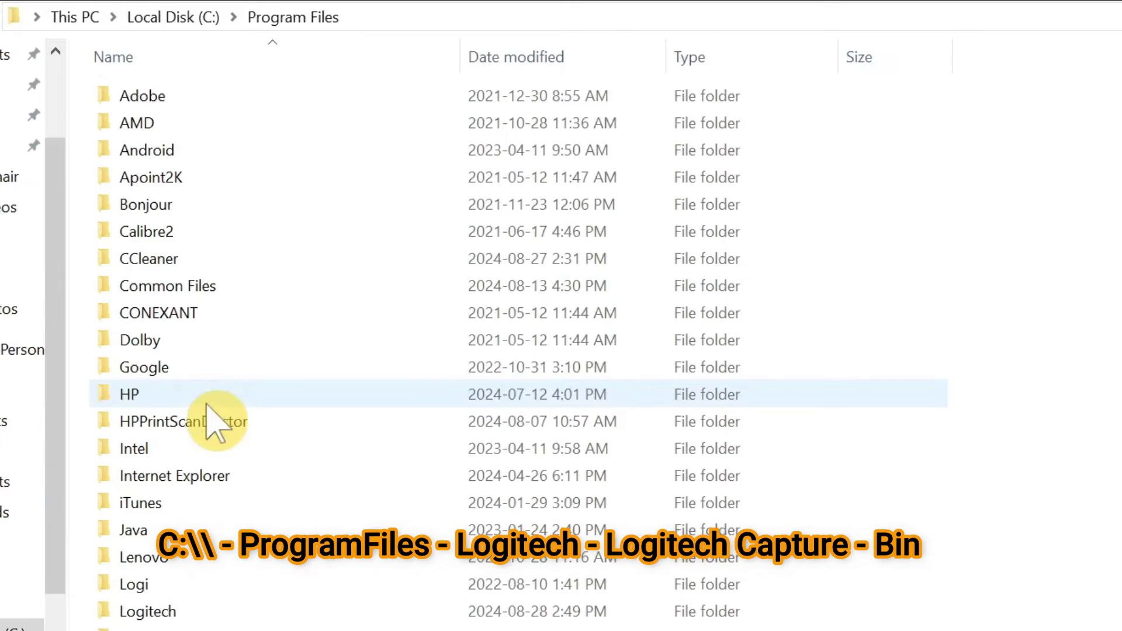
pyautogui.scroll(-1, 262, 409)
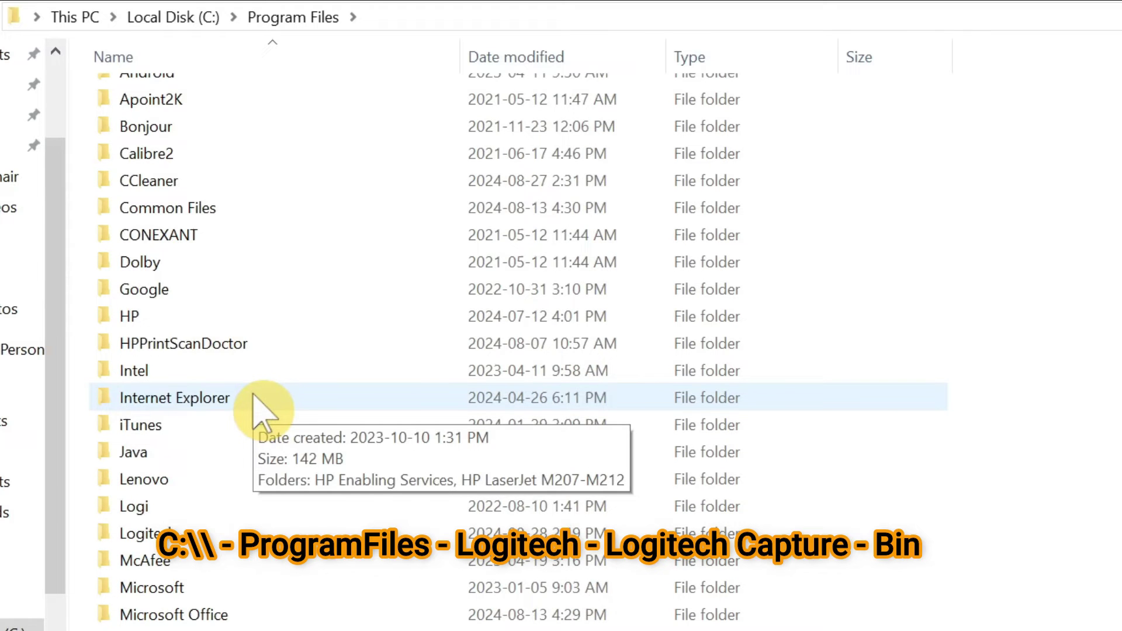
pyautogui.scroll(-2, 260, 412)
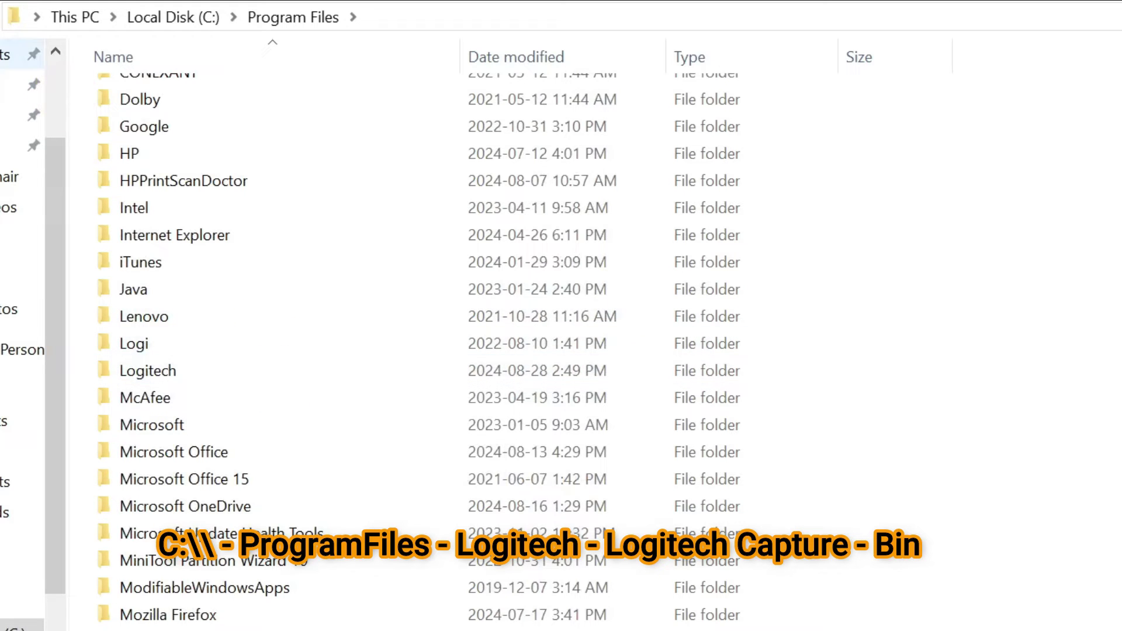
pyautogui.hotkey('alt', 'Up')
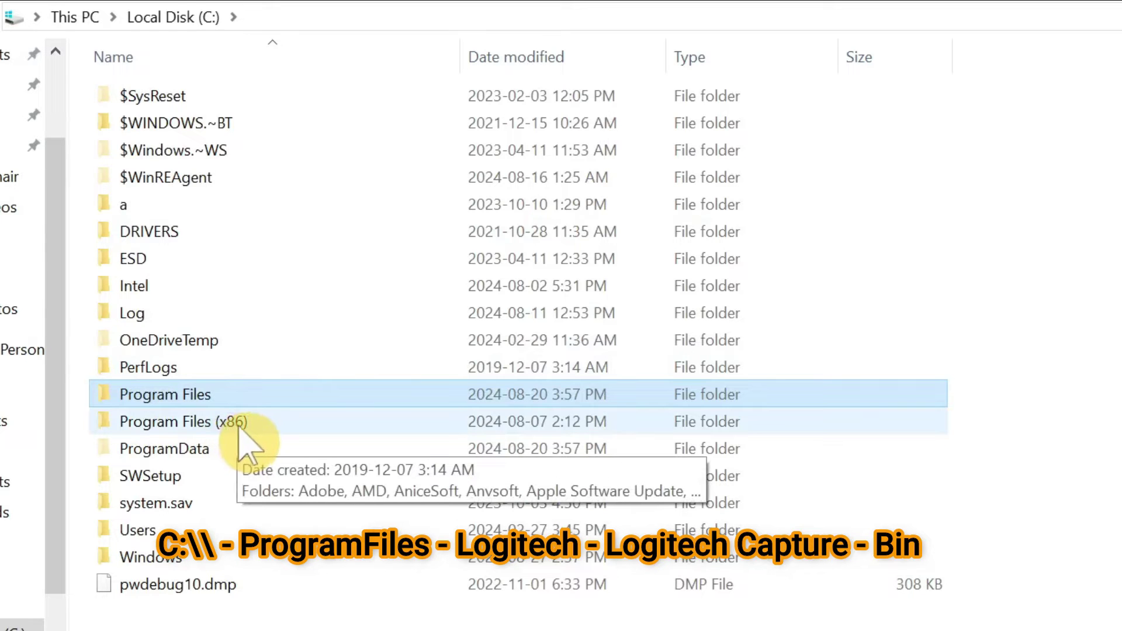
pyautogui.doubleClick(215, 397)
pyautogui.scroll(-3, 219, 403)
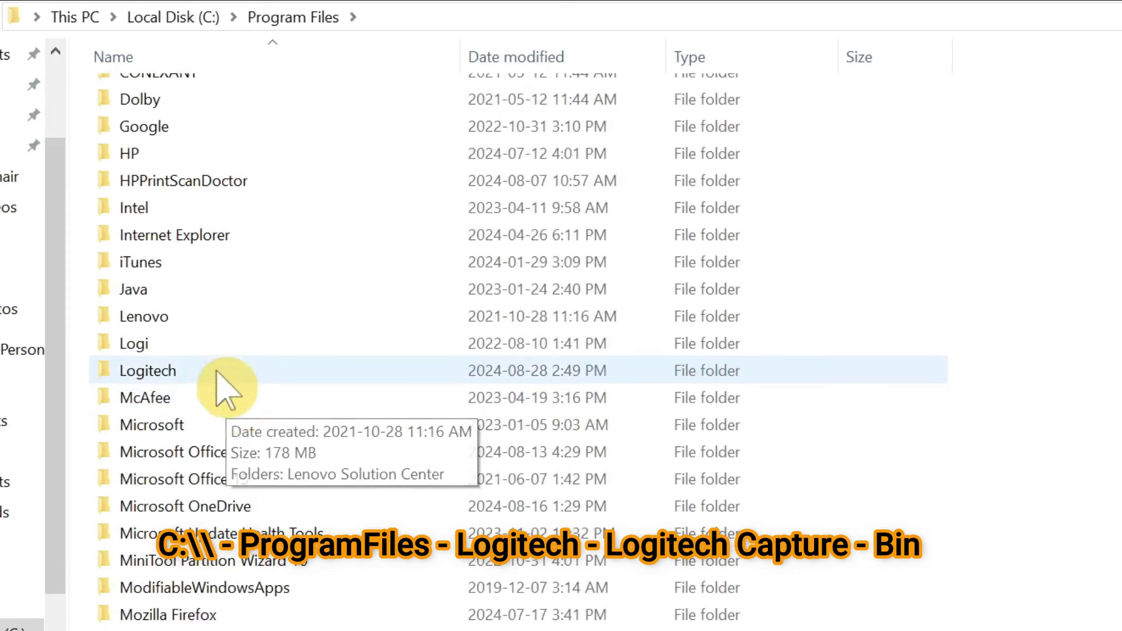
# Open Logitech\LogiCapture\bin and select LogiCapture.exe.config
pyautogui.doubleClick(214, 373)
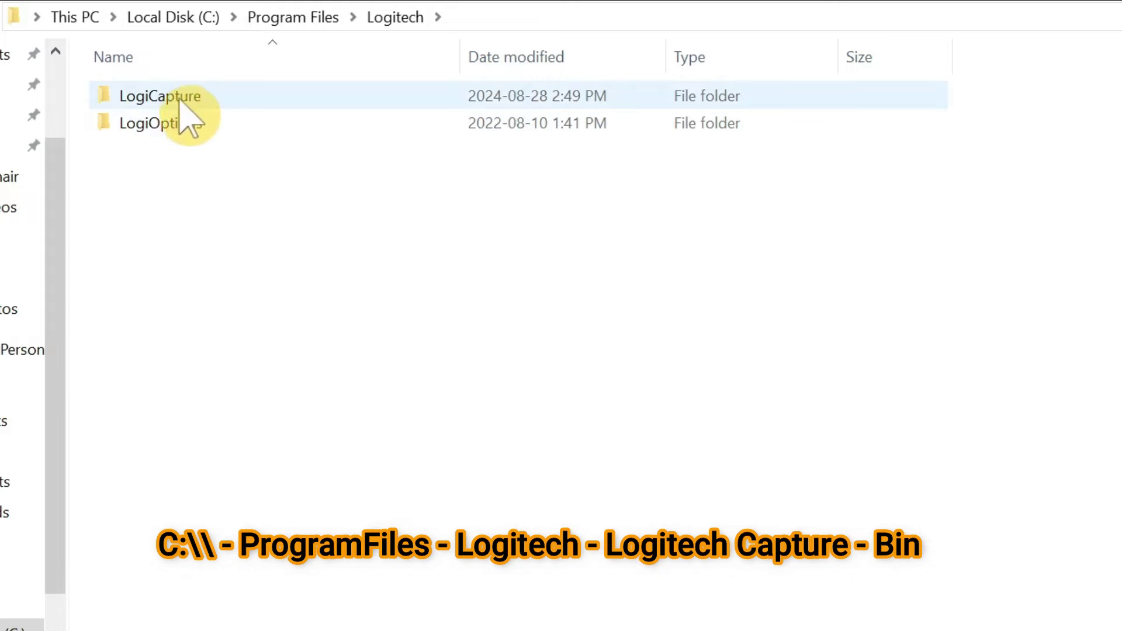
pyautogui.doubleClick(204, 104)
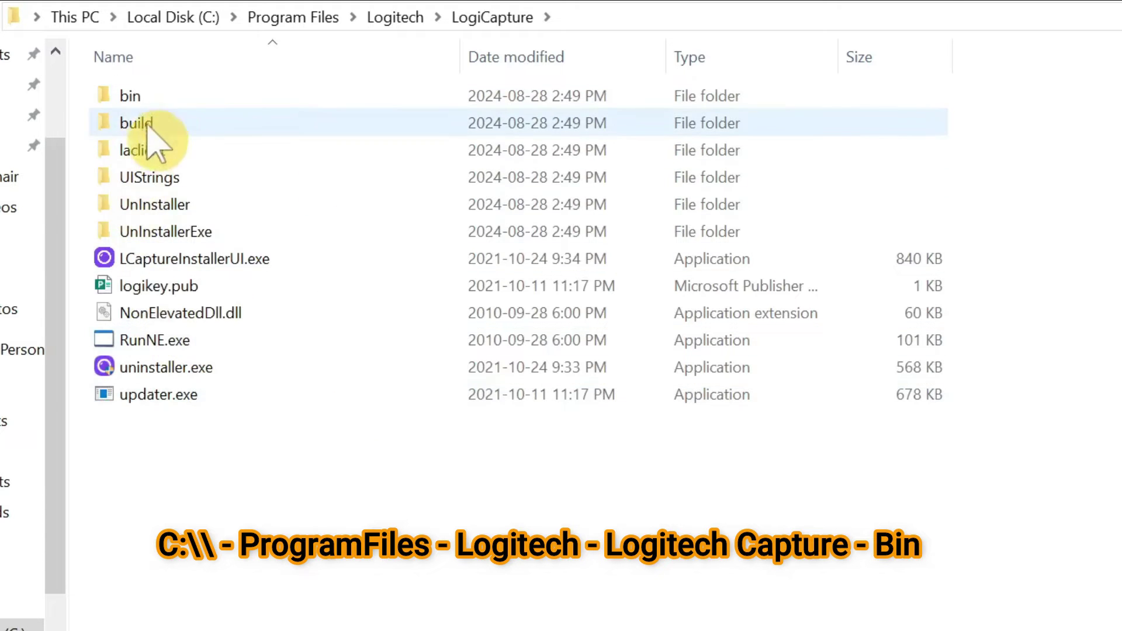
pyautogui.doubleClick(170, 98)
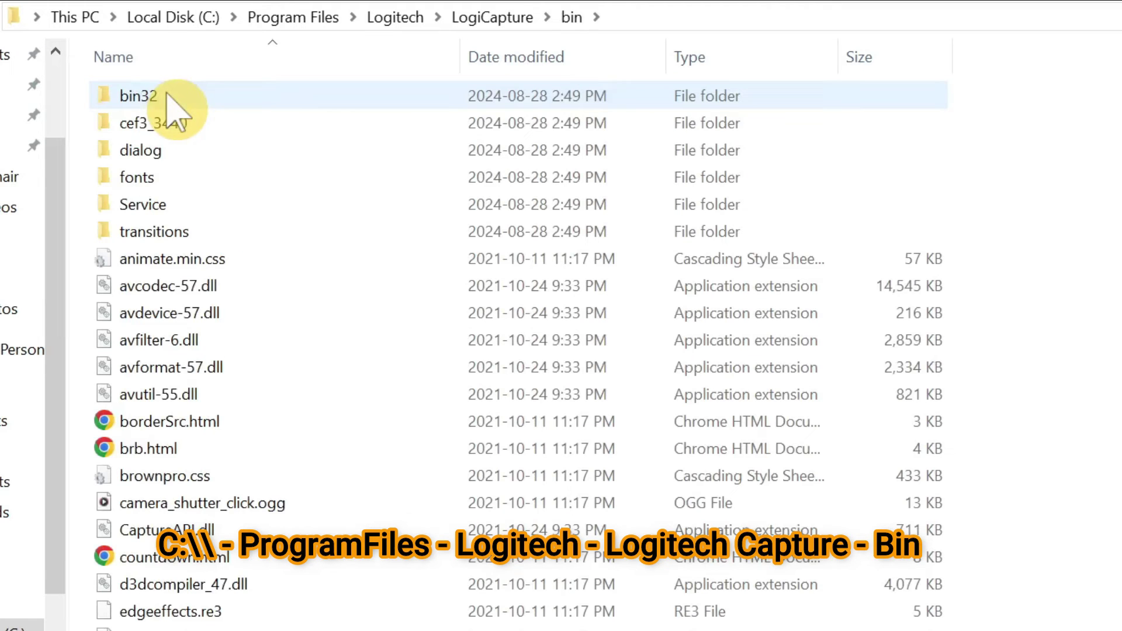
pyautogui.scroll(-3, 426, 401)
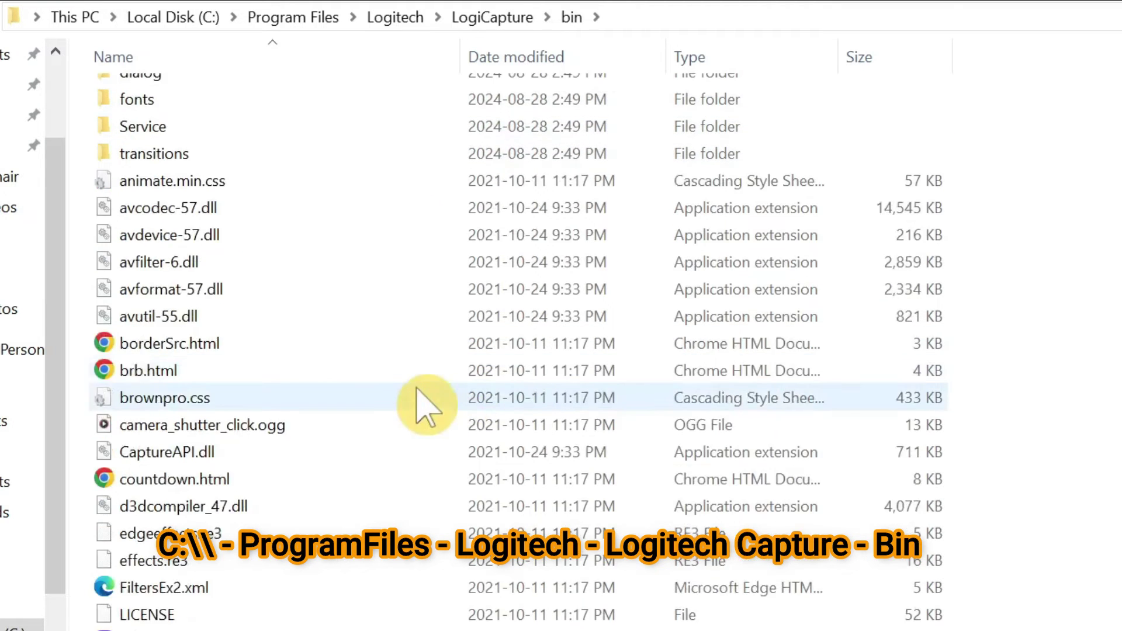
pyautogui.scroll(-4, 417, 402)
pyautogui.click(163, 324)
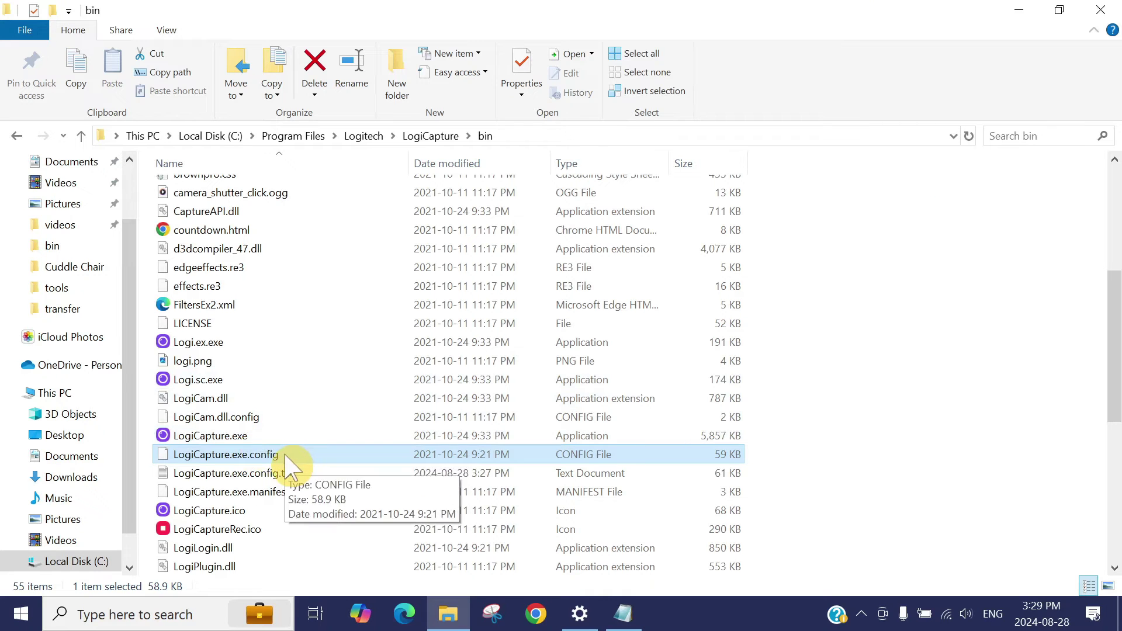
# View the user account's permissions on LogiCapture.exe.config's Security tab
pyautogui.rightClick(286, 459)
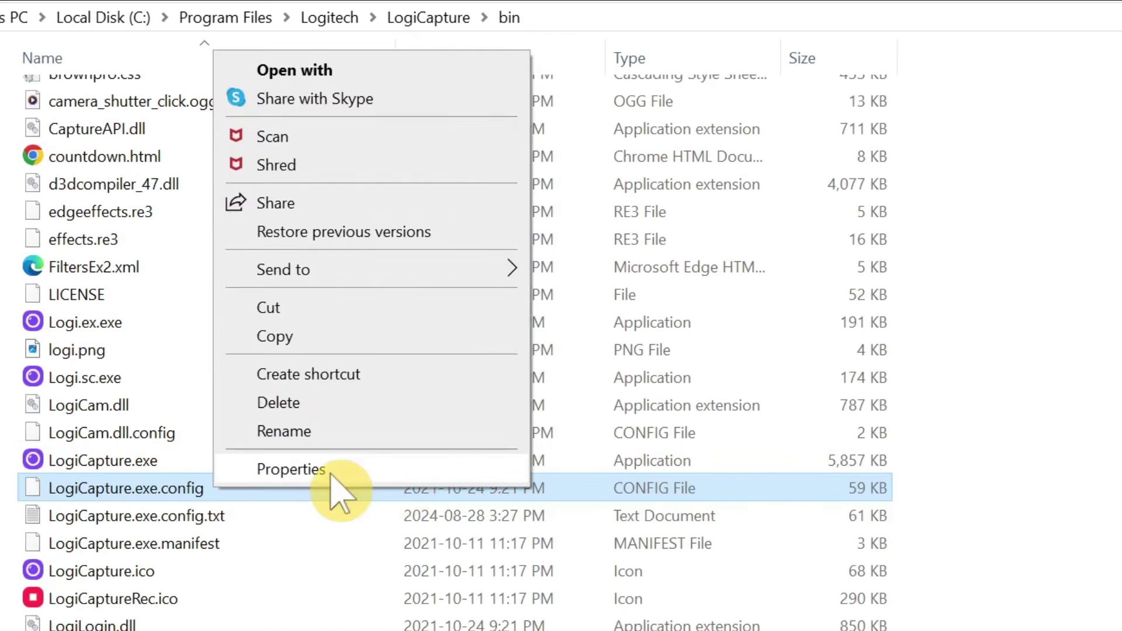
pyautogui.click(362, 443)
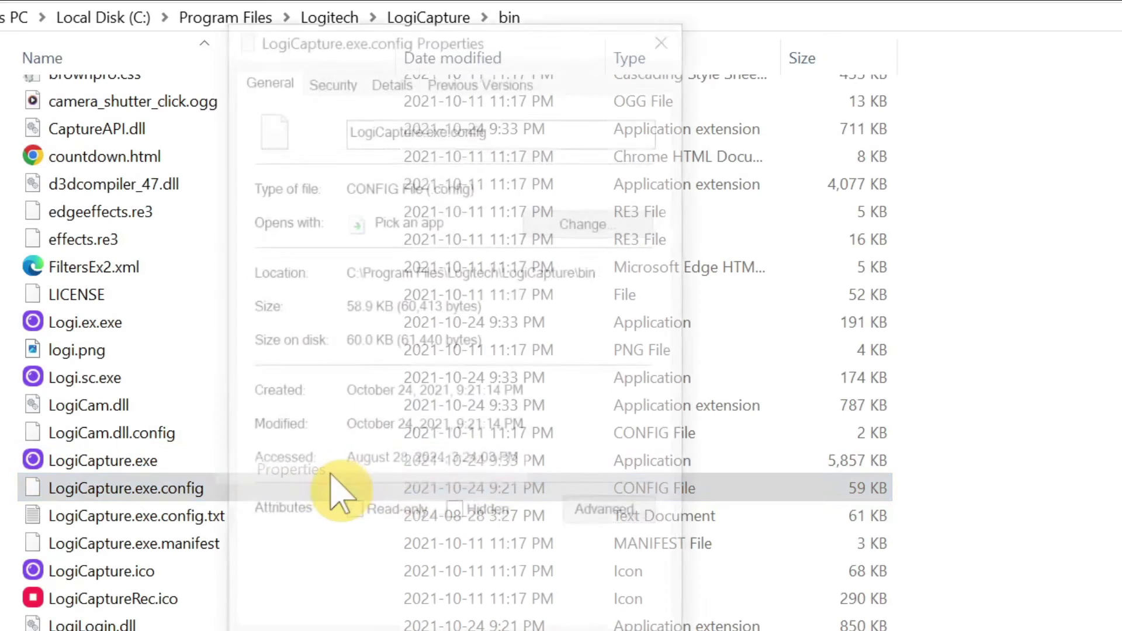
pyautogui.click(333, 74)
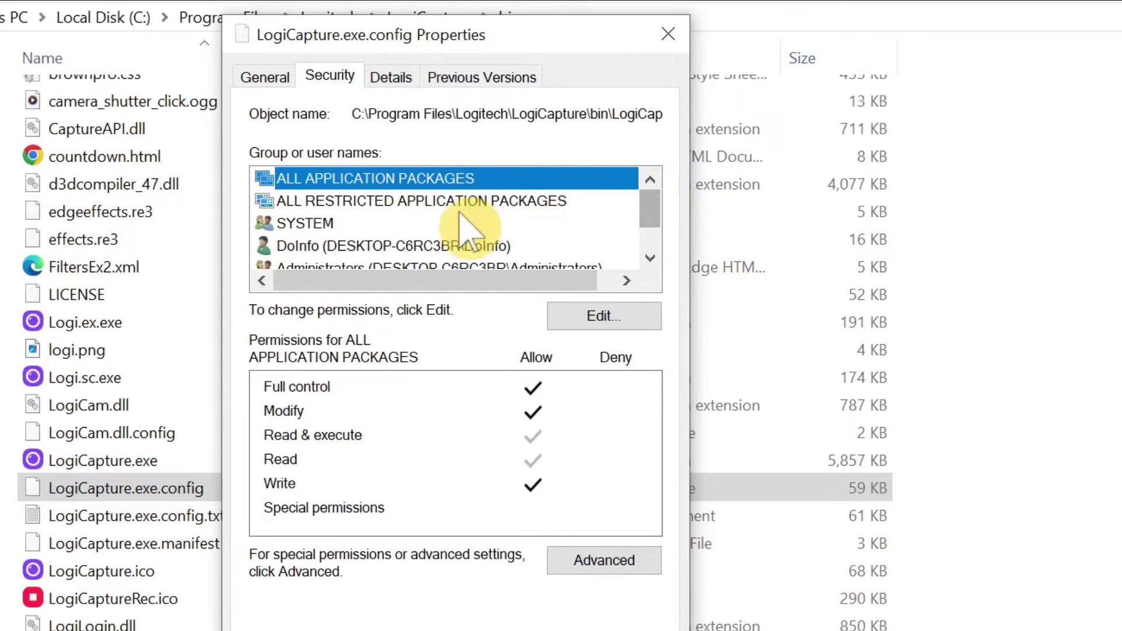
pyautogui.click(350, 246)
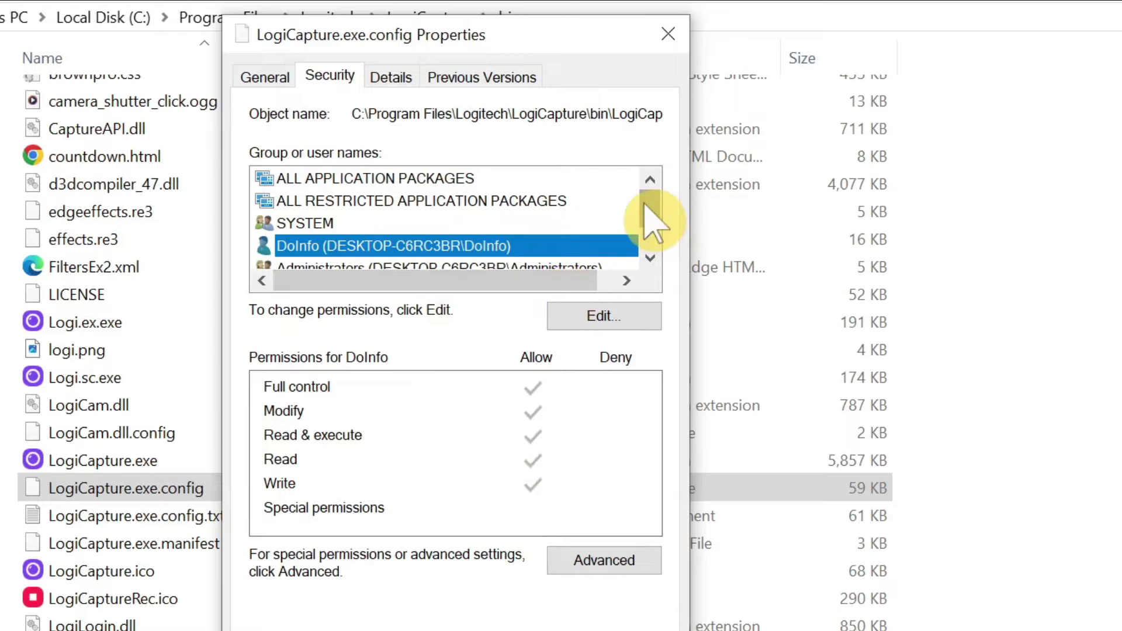
pyautogui.moveTo(650, 215); pyautogui.dragTo(650, 235)
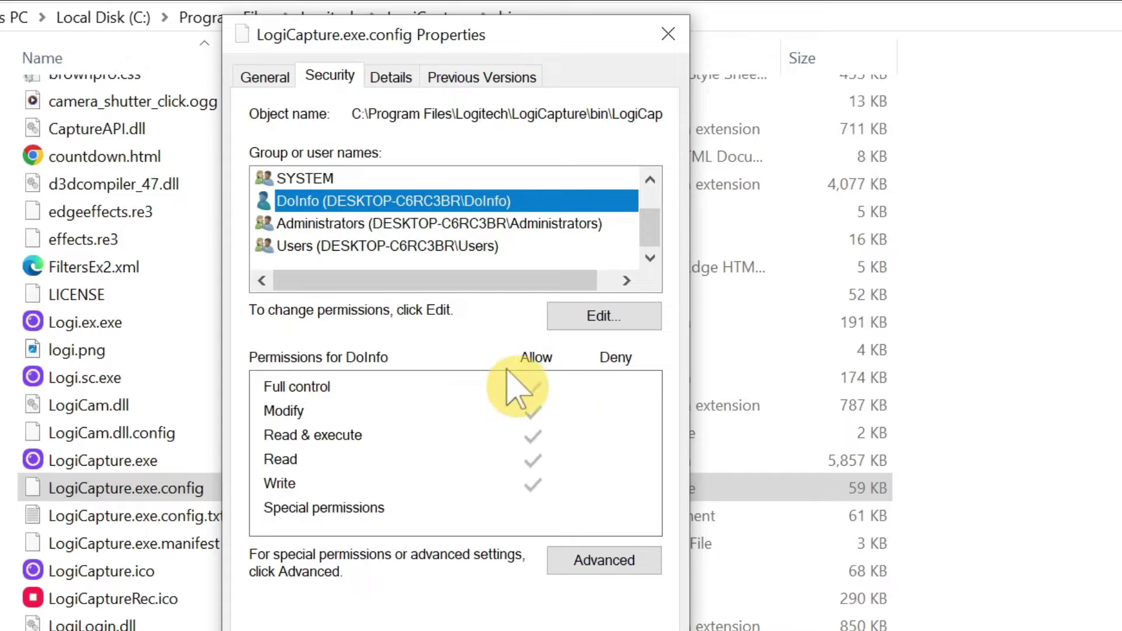
# Confirm in the Permissions editor that the user has Full control, then close both dialogs
pyautogui.click(588, 318)
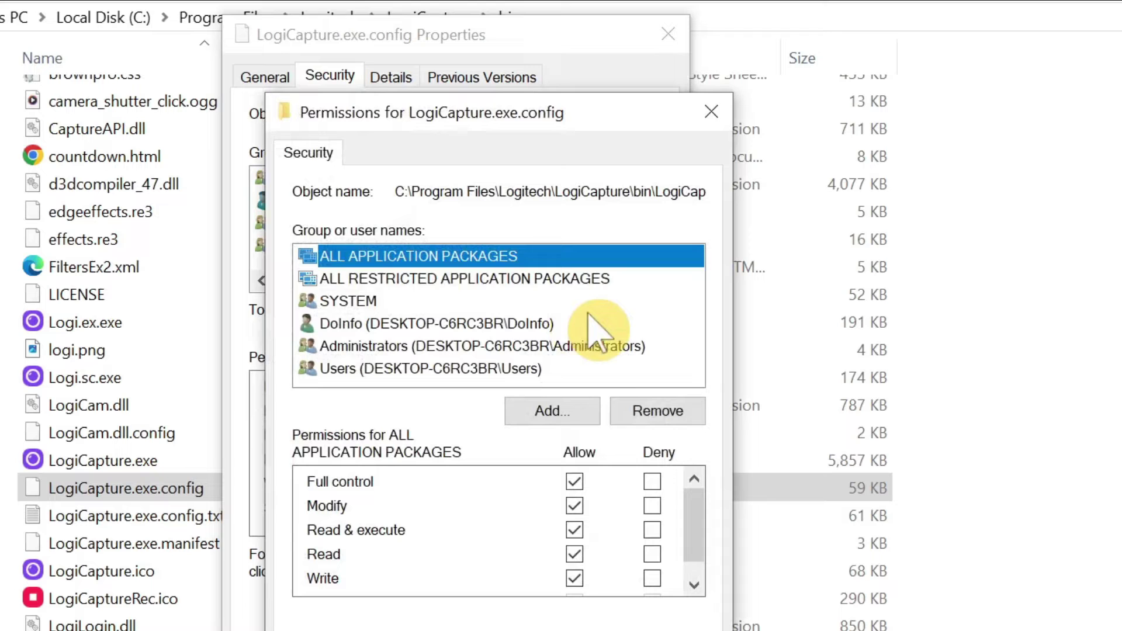
pyautogui.click(573, 412)
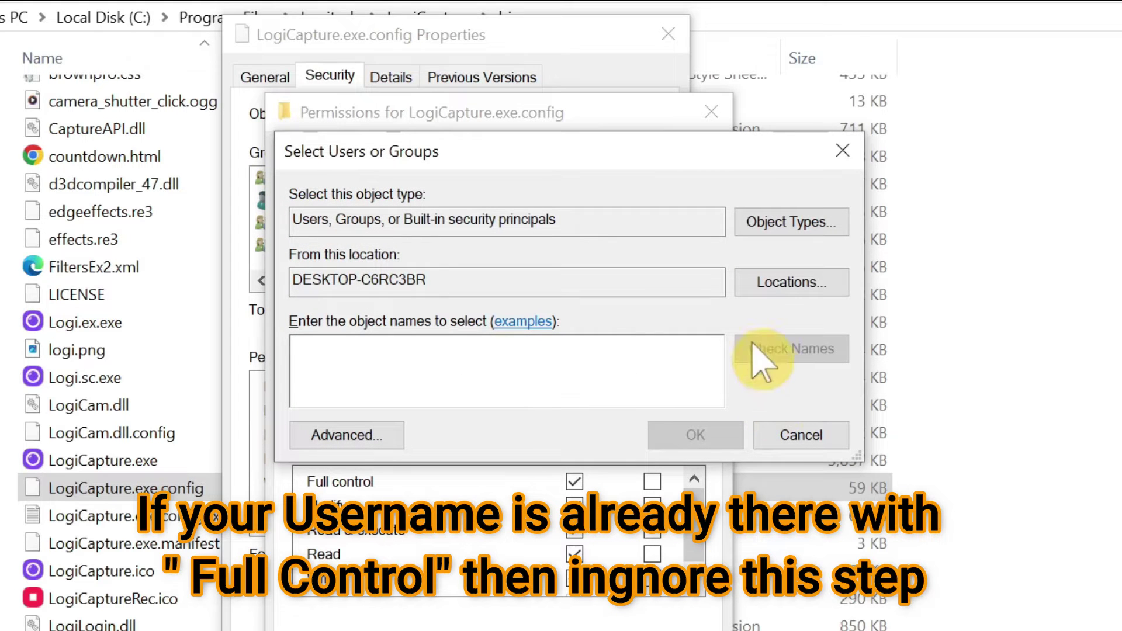
pyautogui.click(766, 437)
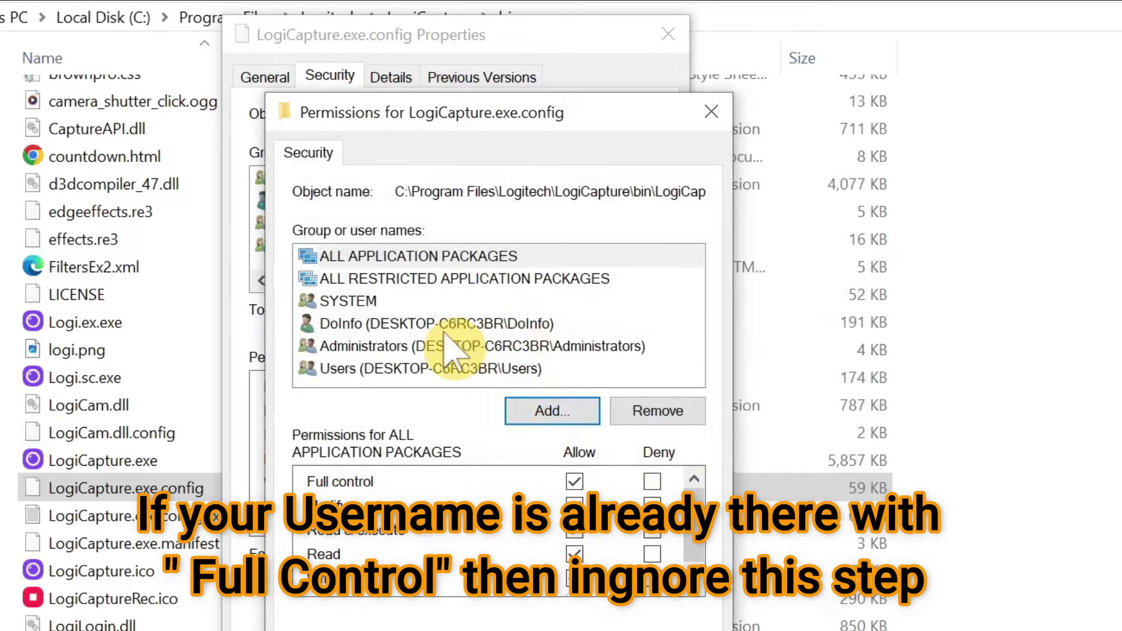
pyautogui.click(445, 331)
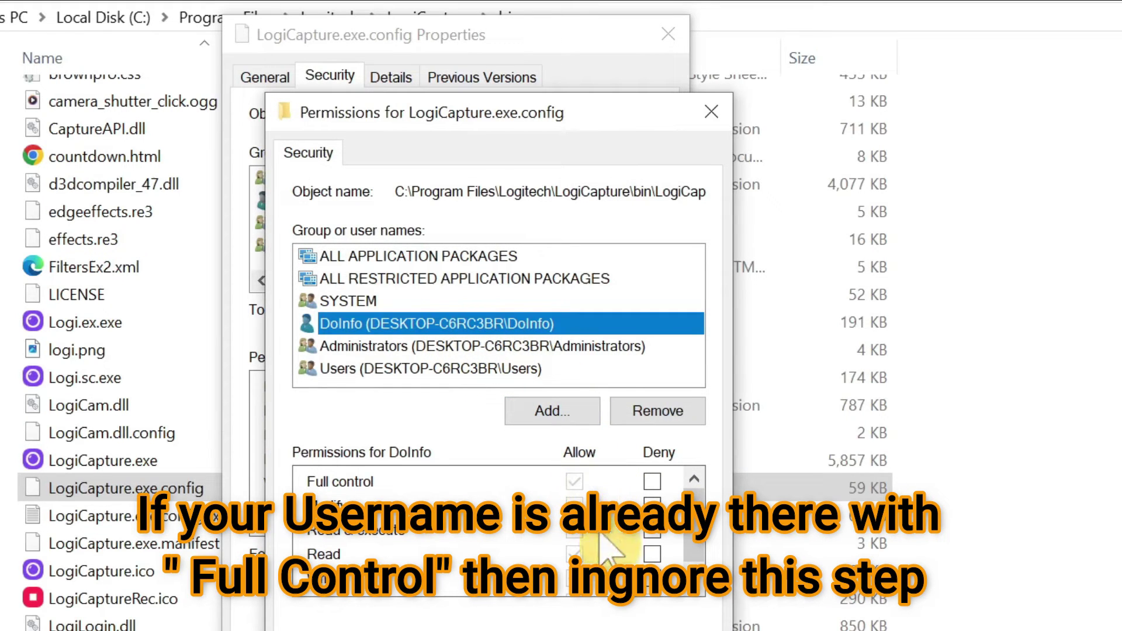
pyautogui.press('Return')
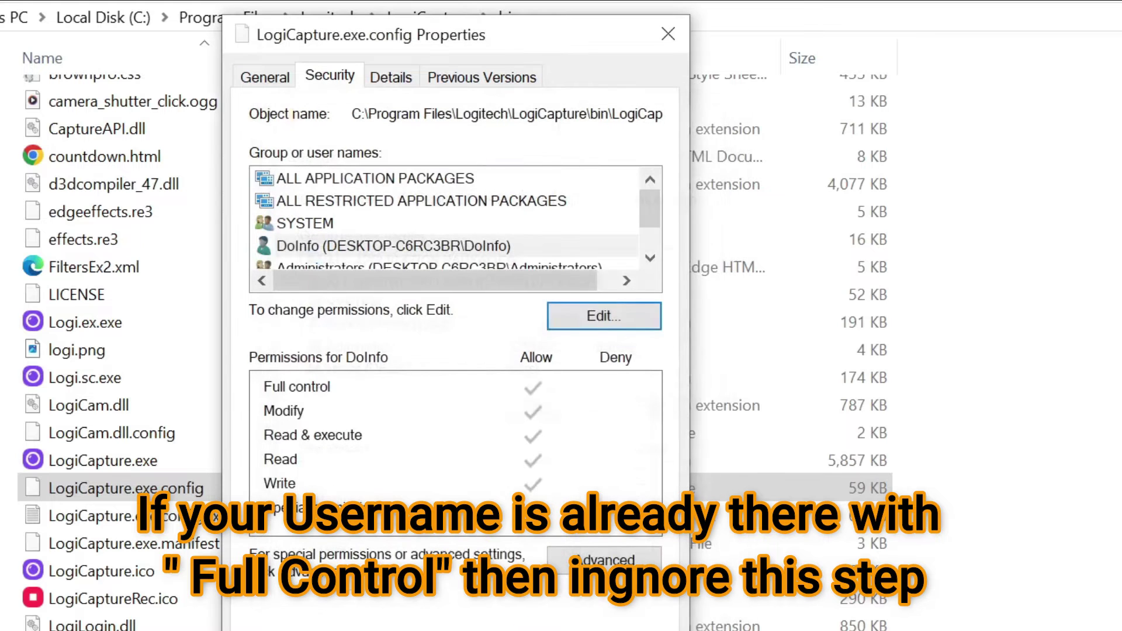
pyautogui.press('Return')
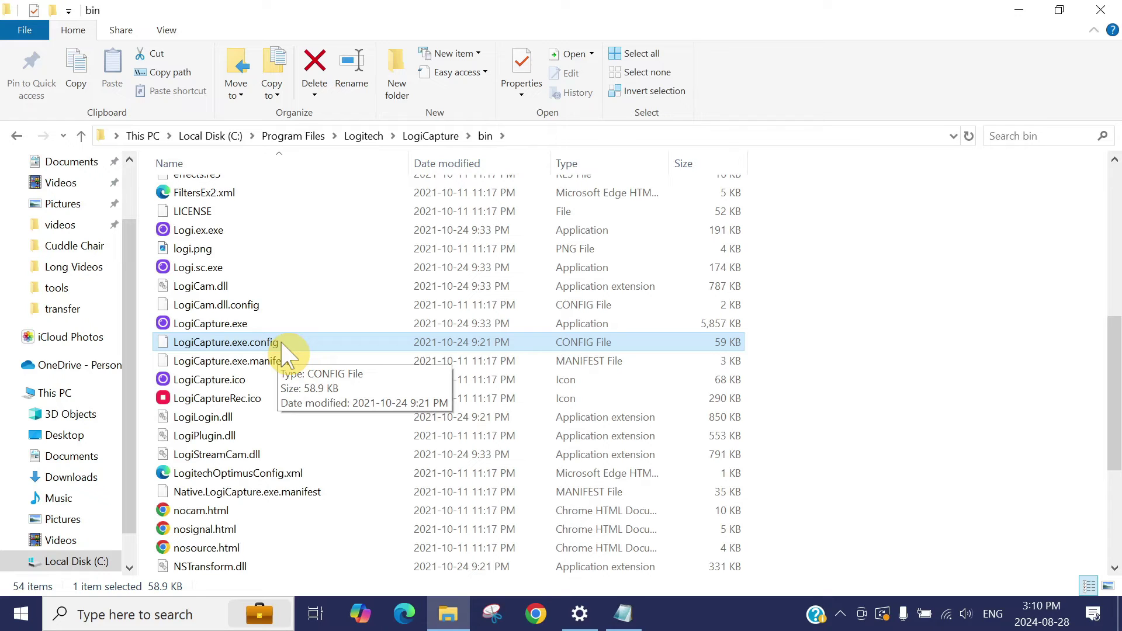
# Open LogiCapture.exe.config in Notepad via More apps, with 'Always use this app' unchecked
pyautogui.doubleClick(251, 346)
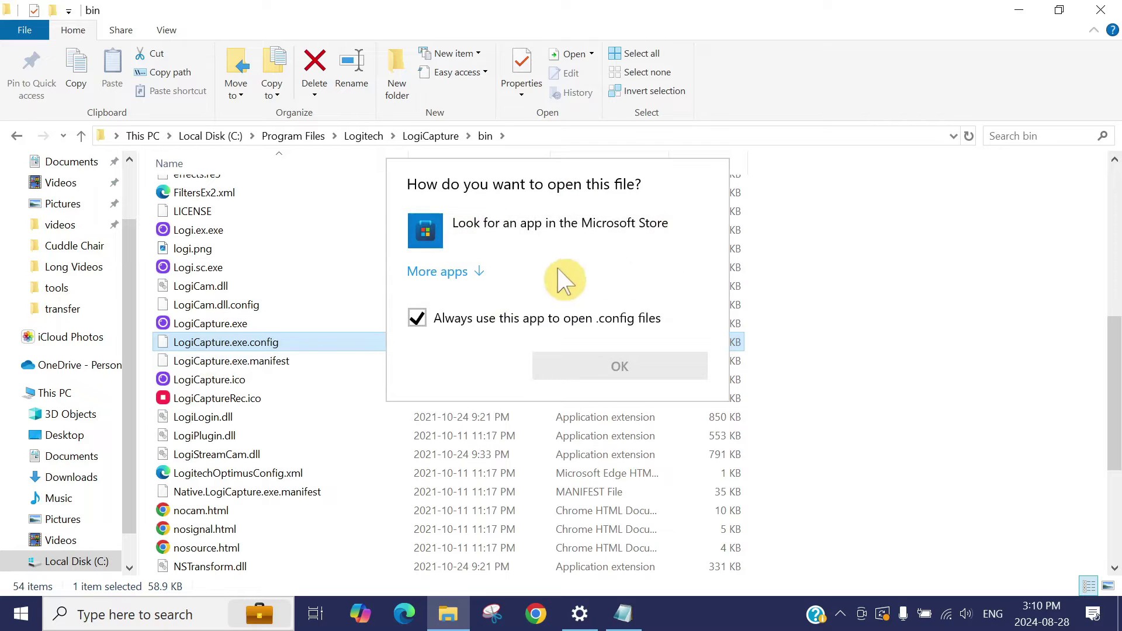
pyautogui.click(416, 318)
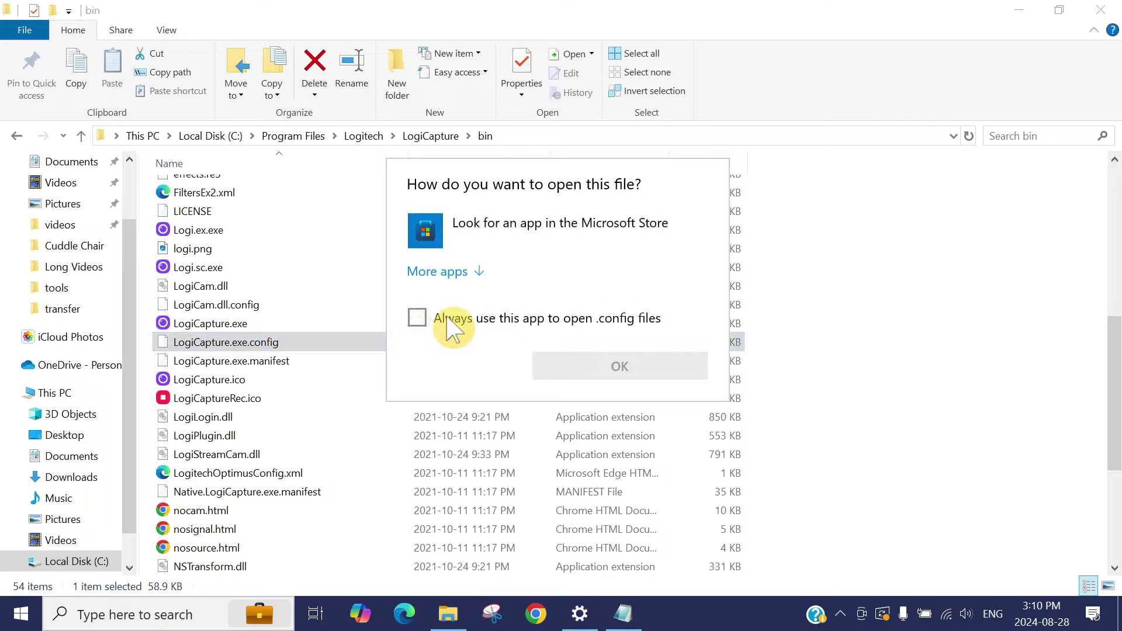
pyautogui.click(458, 271)
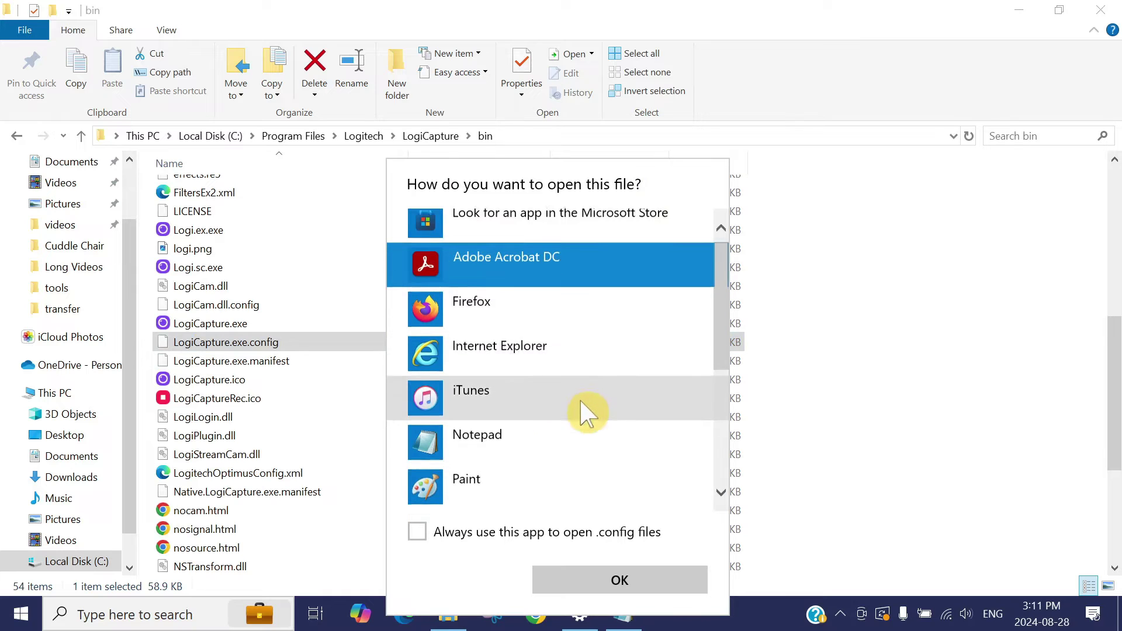
pyautogui.scroll(-2, 579, 403)
pyautogui.click(528, 354)
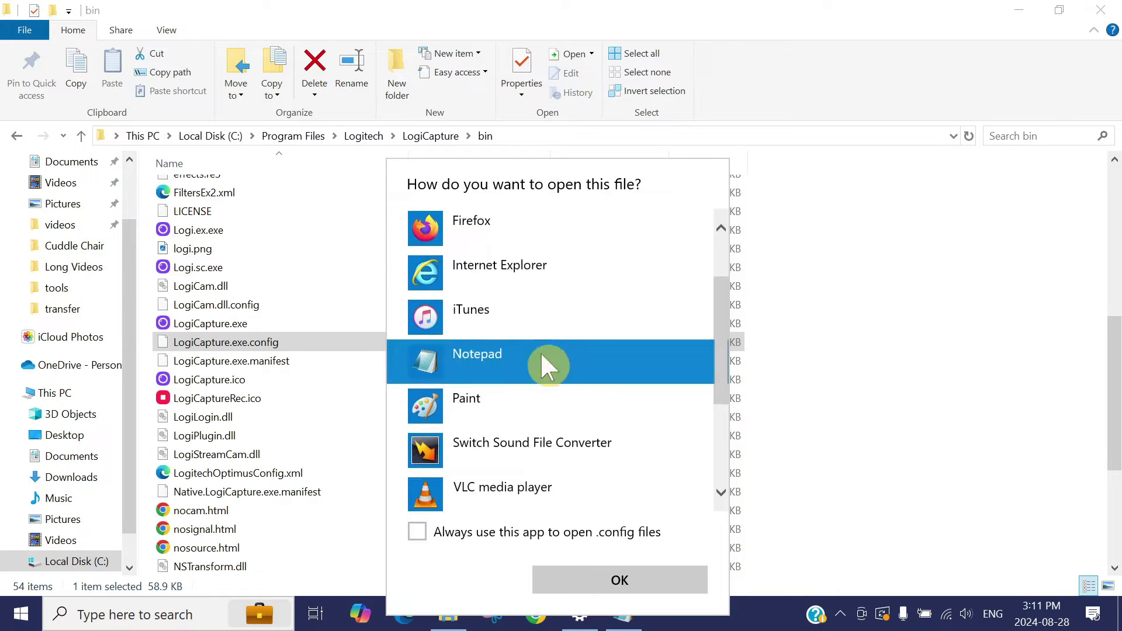
pyautogui.click(579, 590)
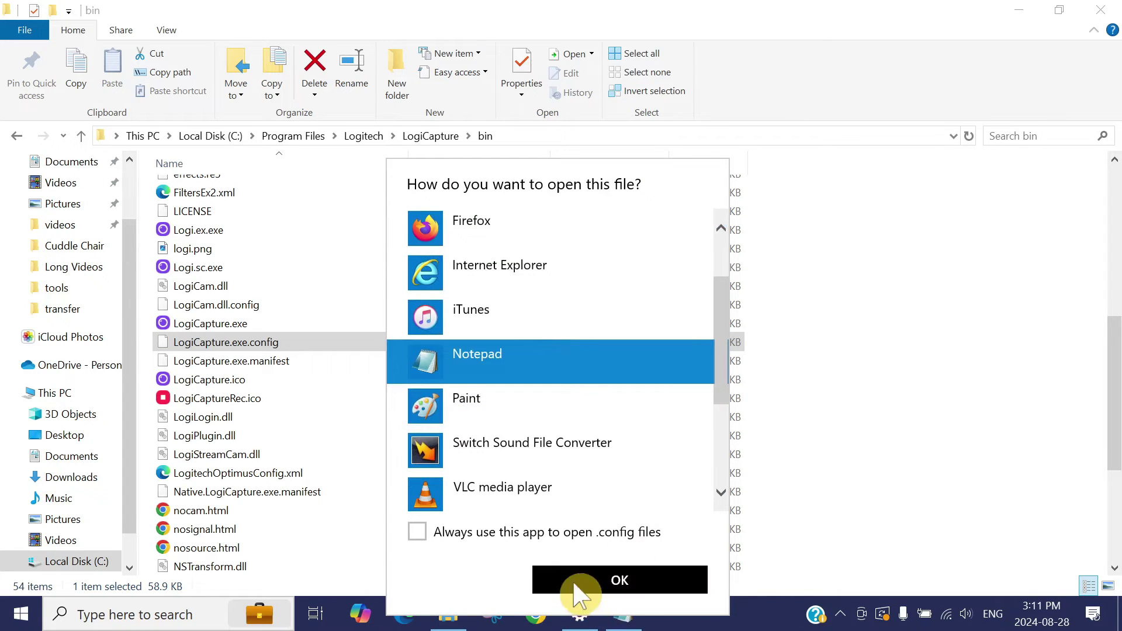
pyautogui.scroll(-11, 623, 434)
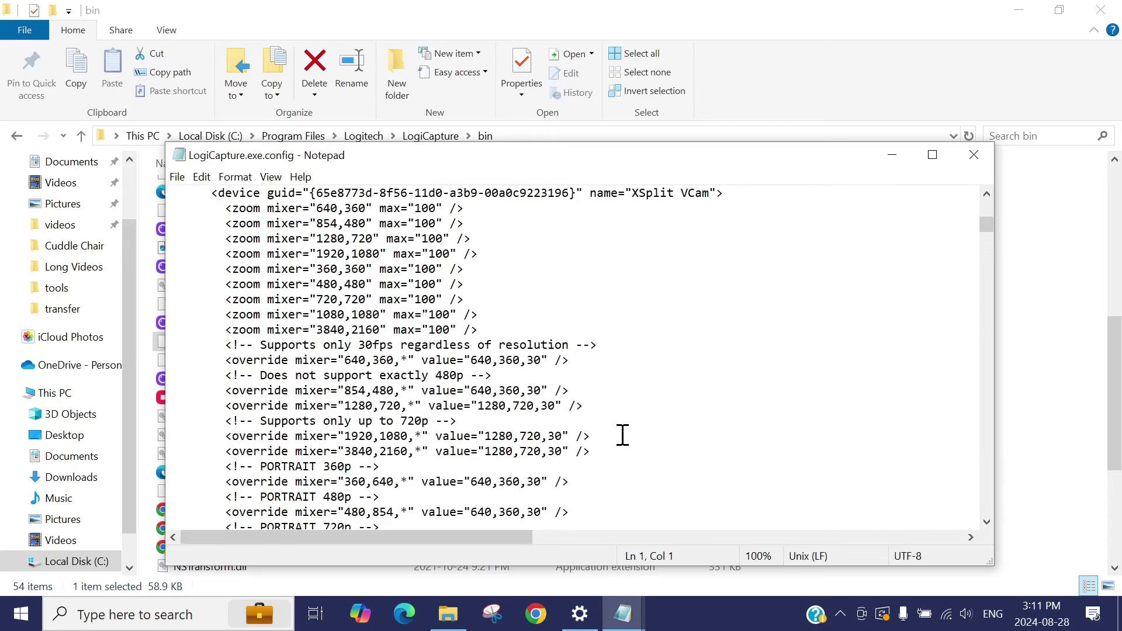
# Scroll through LogiCapture.exe.config's device entries in Notepad
pyautogui.scroll(4, 623, 434)
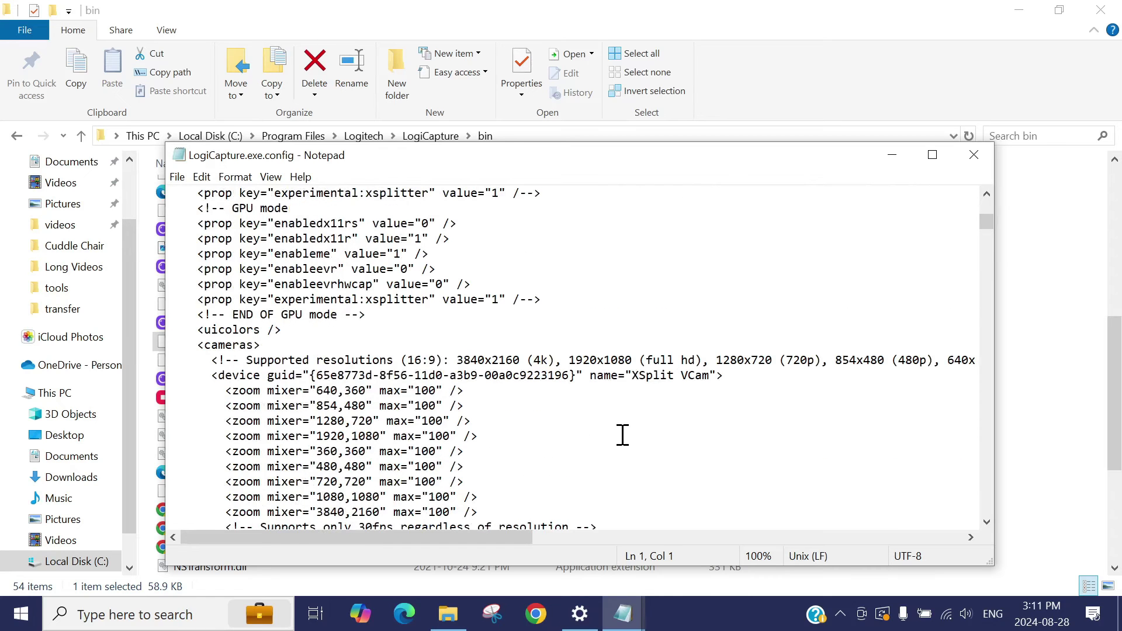
pyautogui.scroll(-1, 623, 435)
pyautogui.scroll(-13, 620, 406)
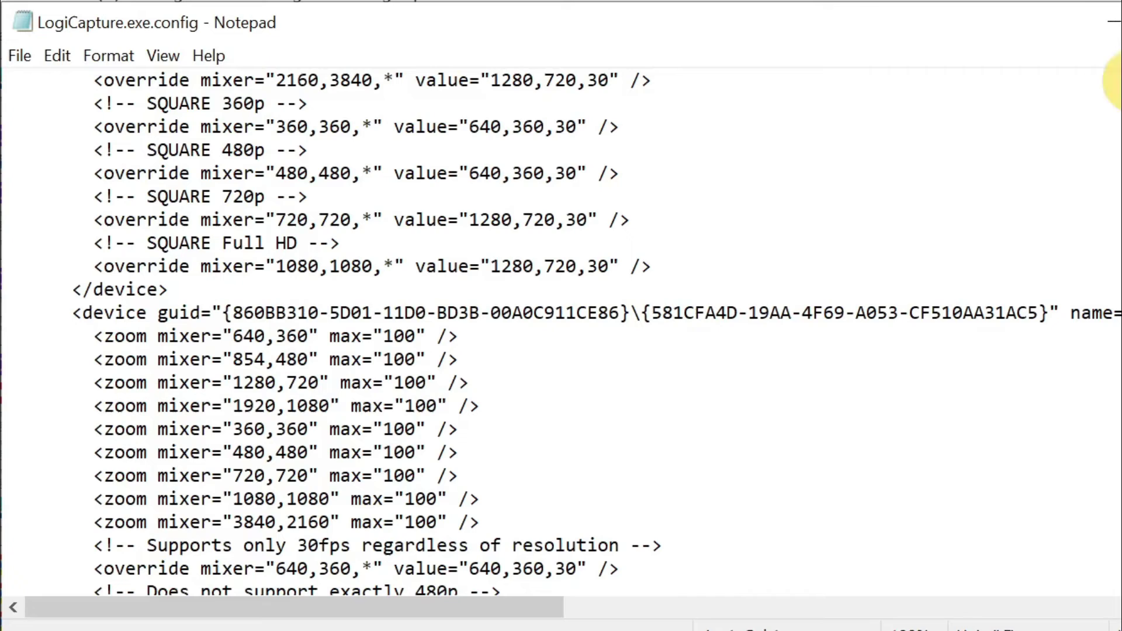
pyautogui.scroll(-12, 706, 201)
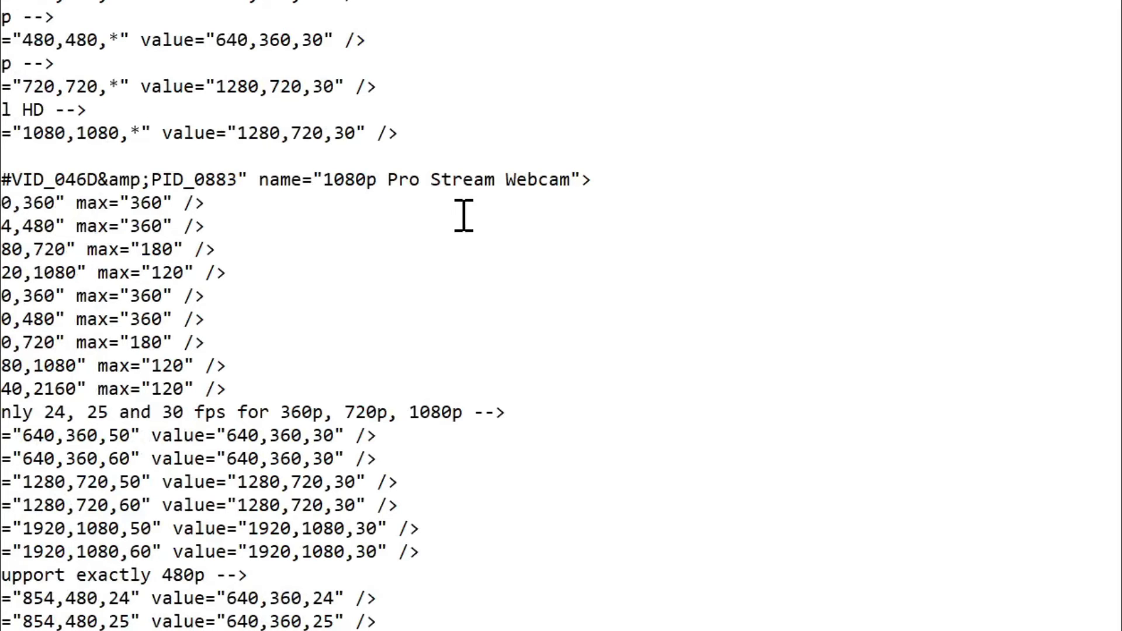
pyautogui.scroll(-20, 522, 222)
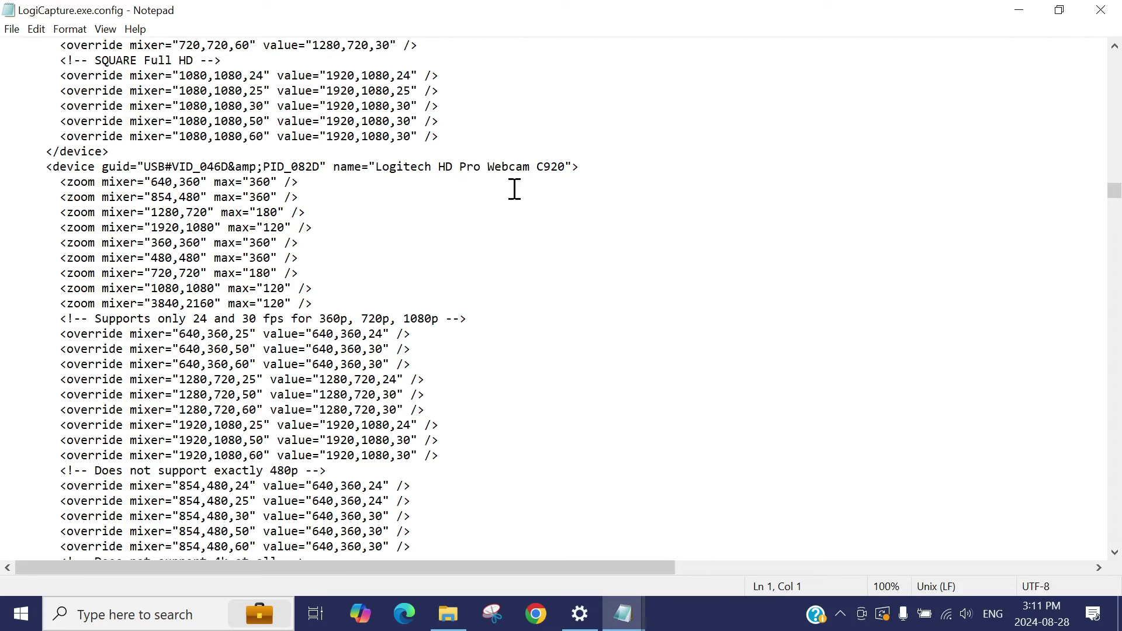
pyautogui.scroll(-14, 562, 201)
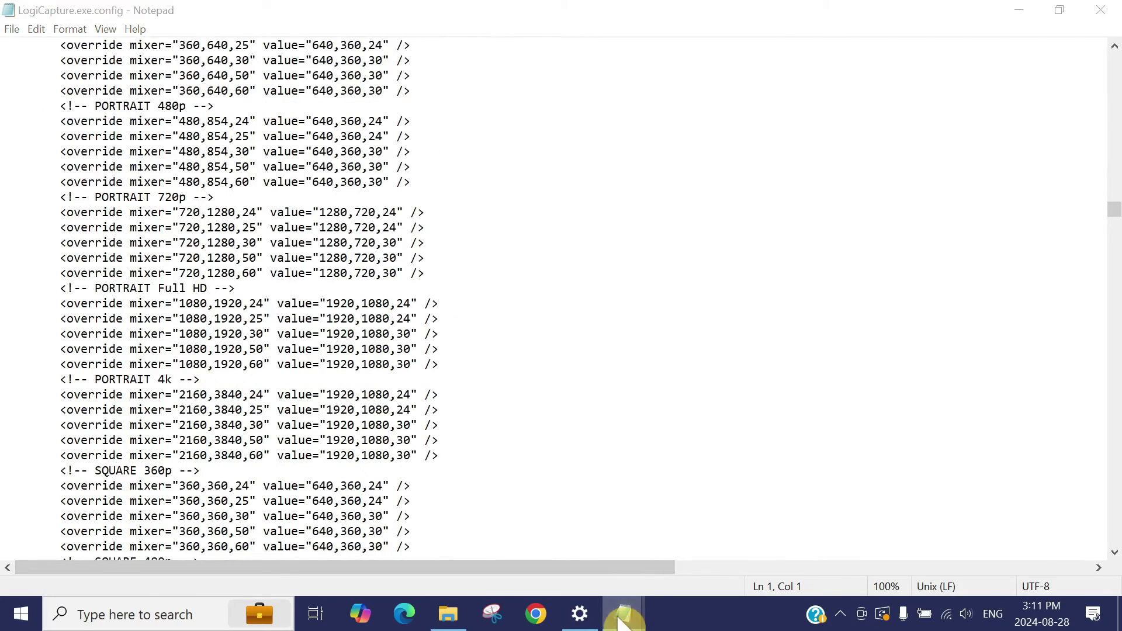
# Bring the C925e hardware-ID note forward and locate the C920 entry, guid USB#VID_046D&amp;PID_08E5
pyautogui.moveTo(655, 614)
pyautogui.click(534, 568)
pyautogui.scroll(-20, 527, 276)
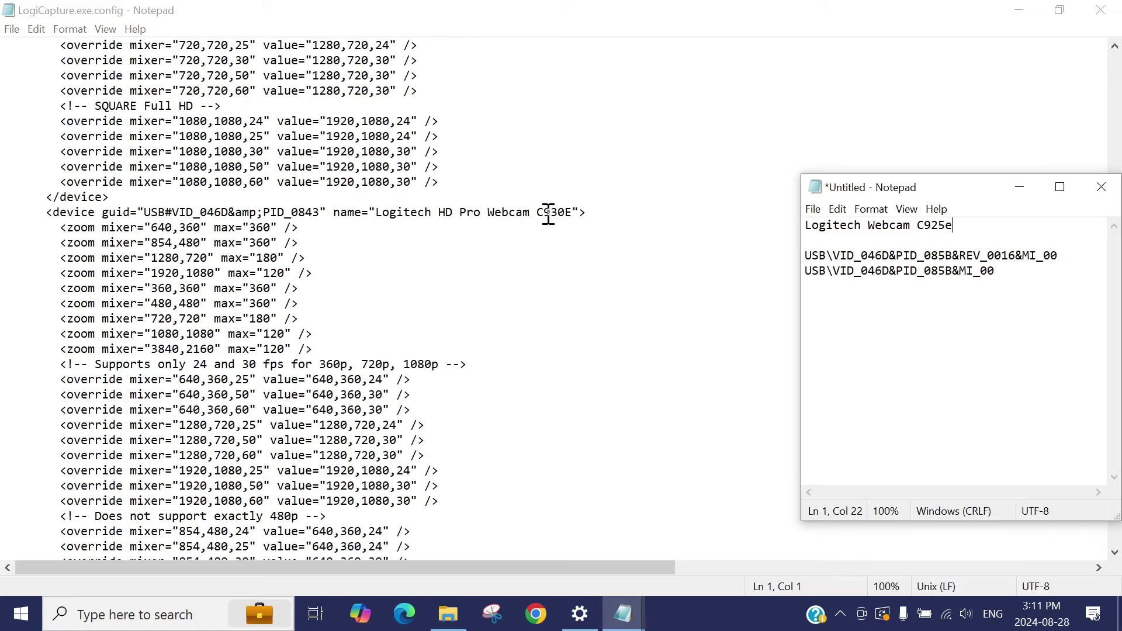
pyautogui.scroll(8, 555, 259)
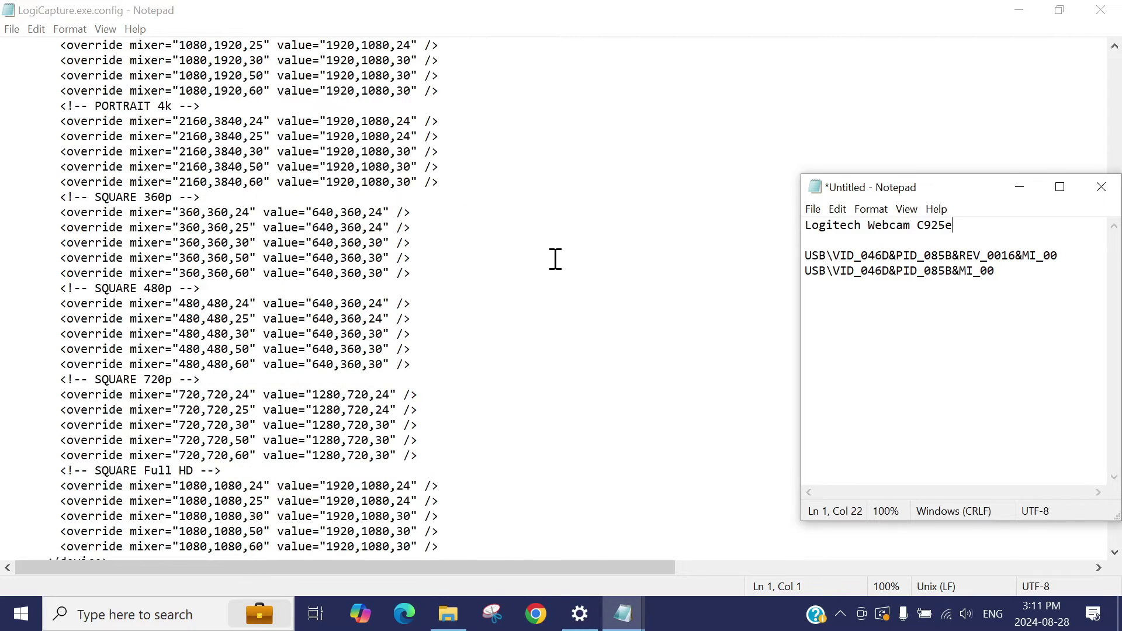
pyautogui.scroll(-4, 555, 259)
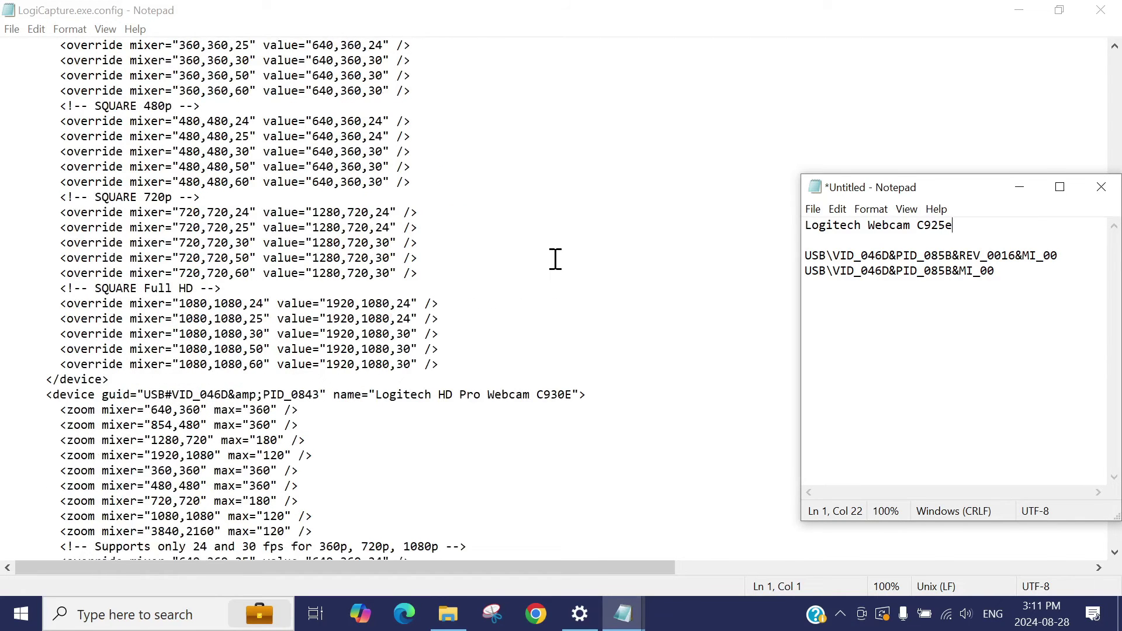
pyautogui.scroll(20, 556, 259)
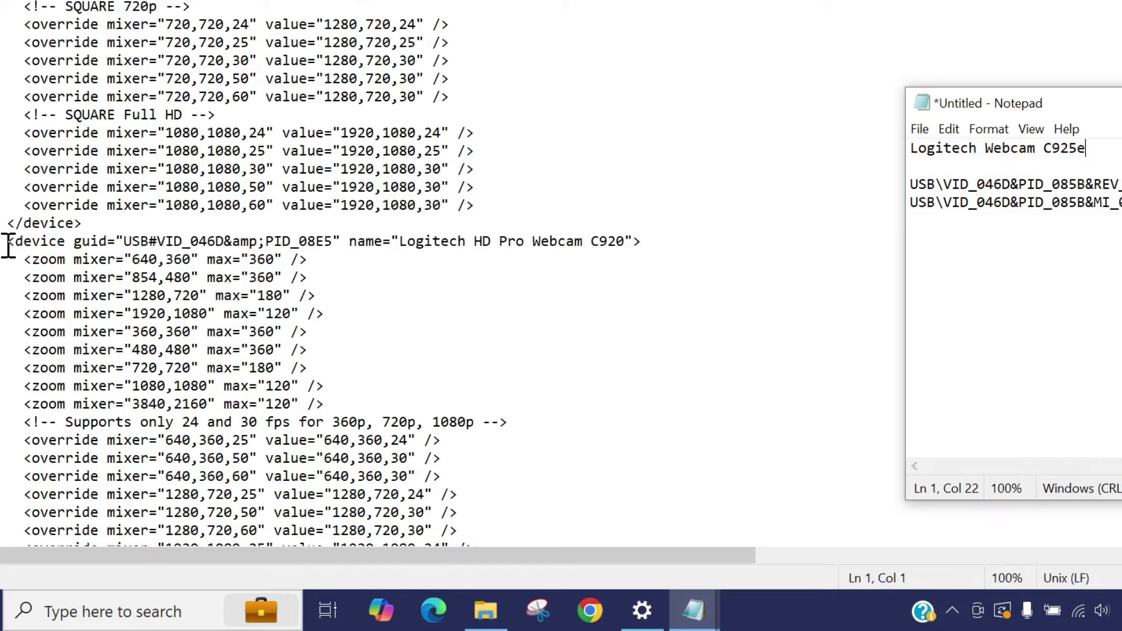
# Select and copy the whole Logitech HD Pro Webcam C920 <device> block
pyautogui.moveTo(8, 245); pyautogui.dragTo(452, 241)
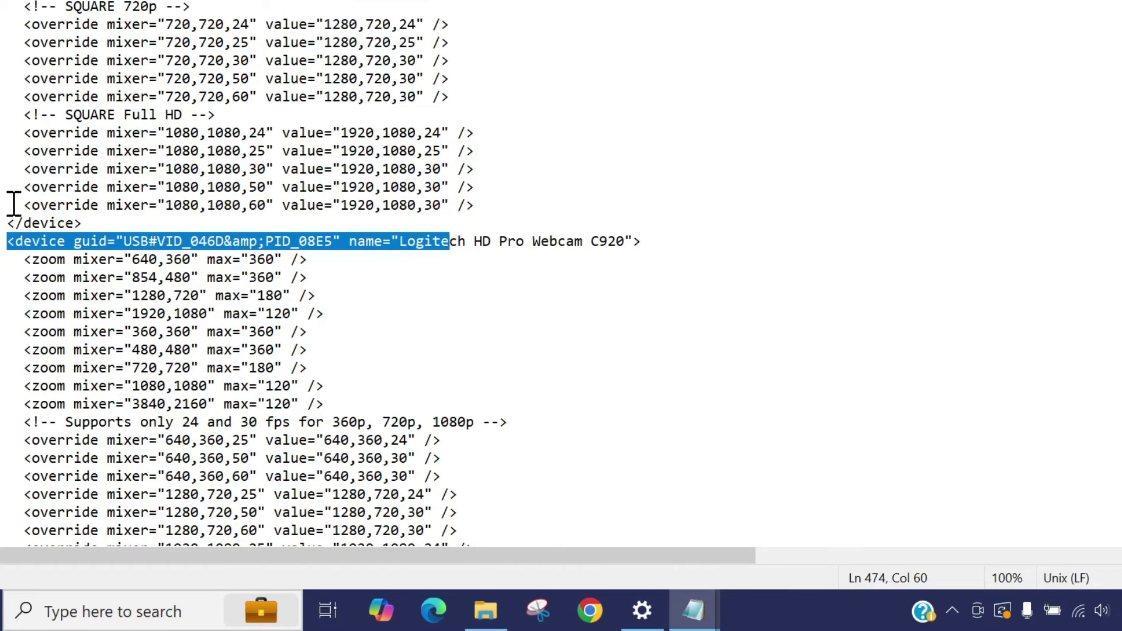
pyautogui.click(12, 223)
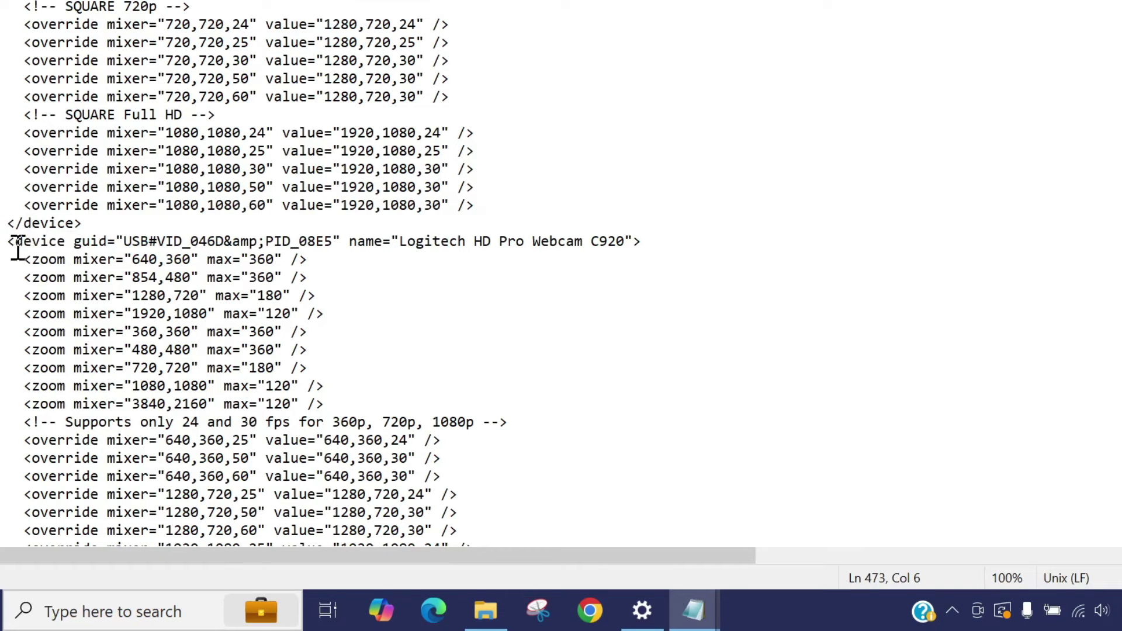
pyautogui.moveTo(9, 242); pyautogui.dragTo(85, 157)
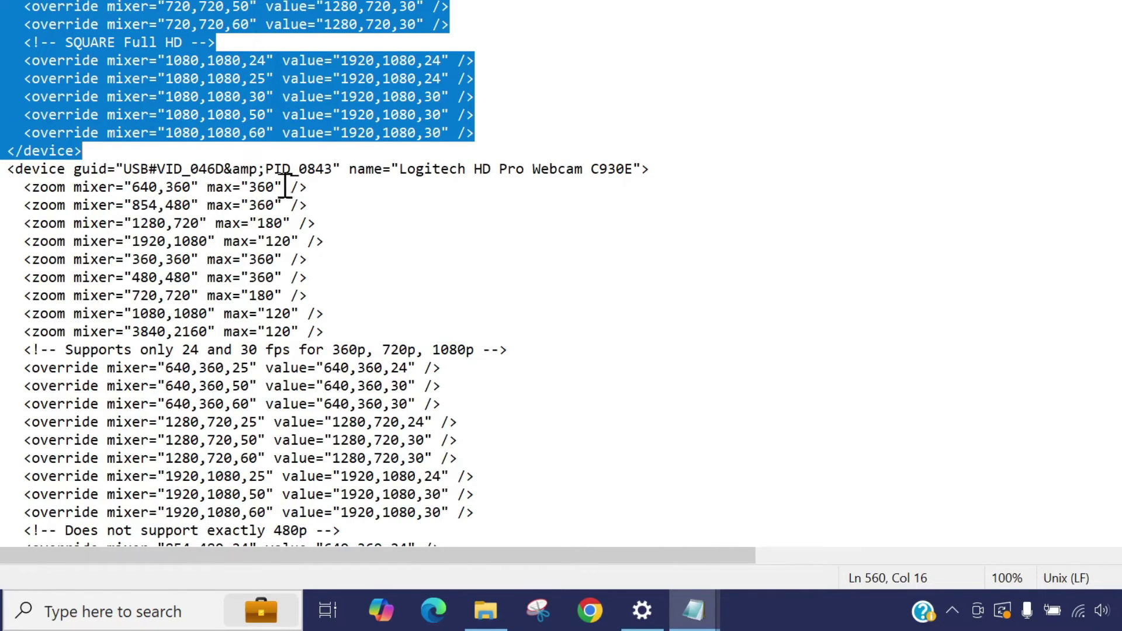
pyautogui.rightClick(113, 33)
pyautogui.click(175, 94)
# Add blank lines after its closing </device> tag and paste the duplicate C920 block there
pyautogui.click(100, 153)
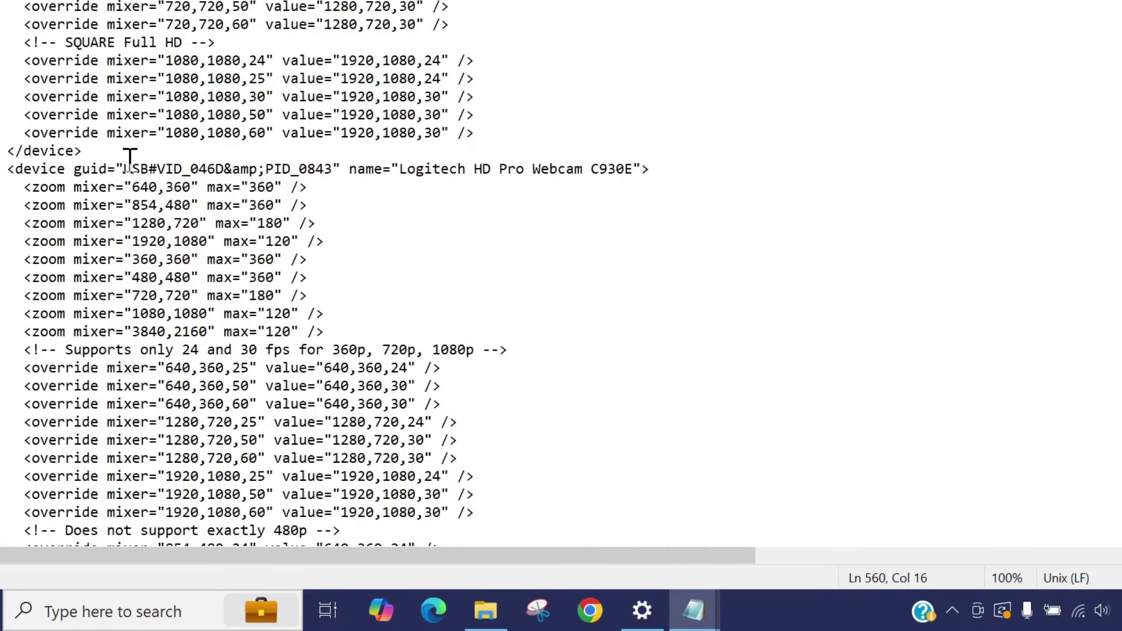
pyautogui.press('Return')
pyautogui.press('Return')
pyautogui.press('Return')
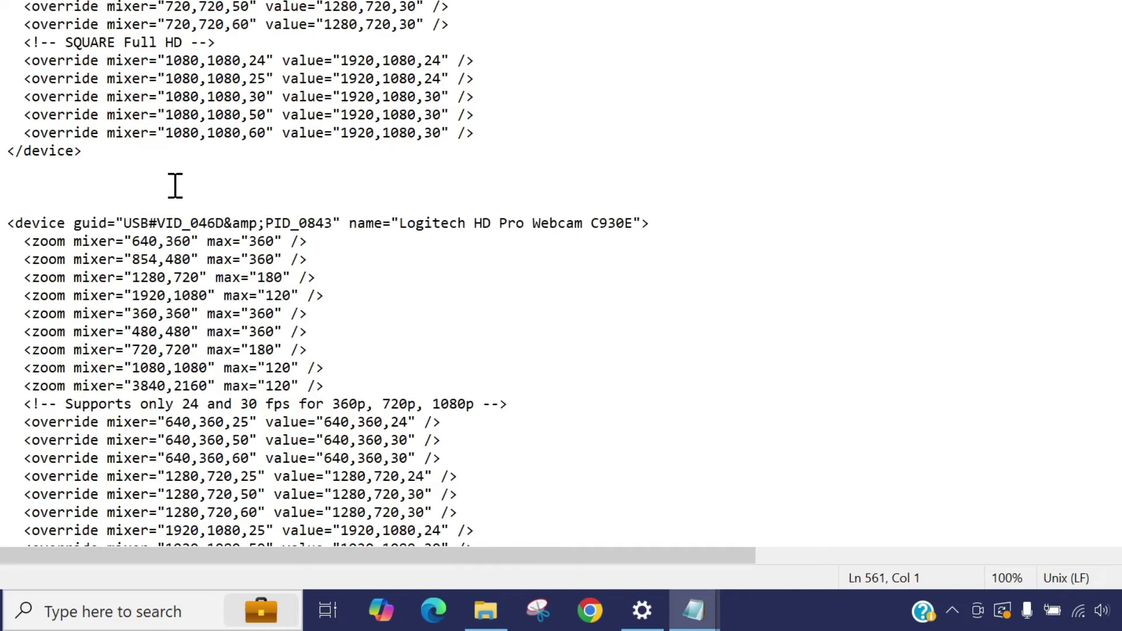
pyautogui.rightClick(2, 170)
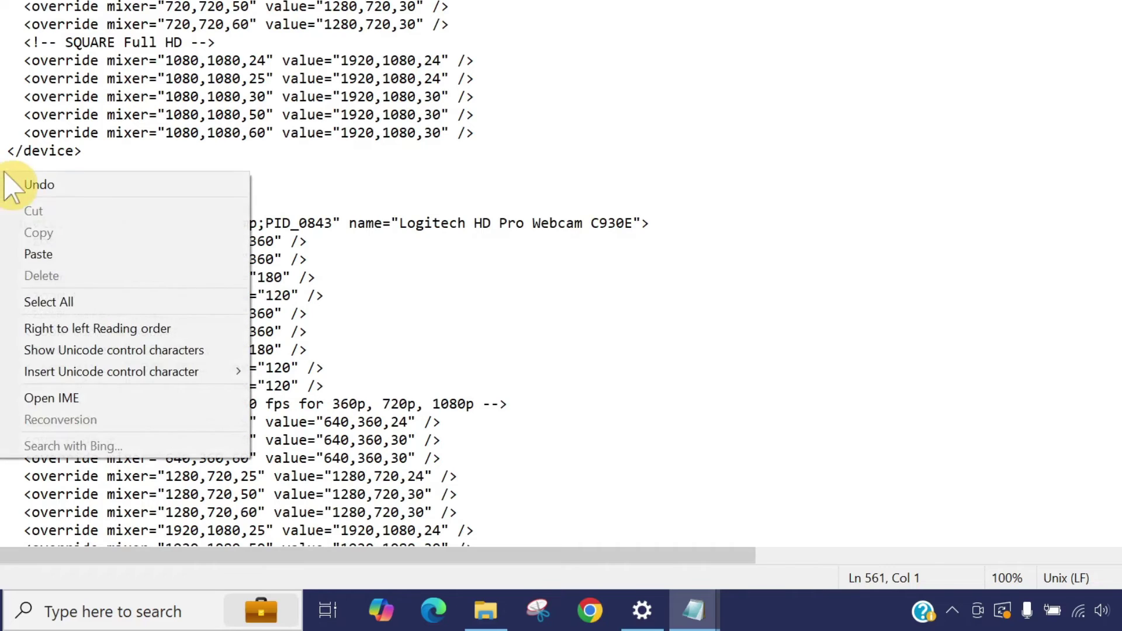
pyautogui.click(55, 251)
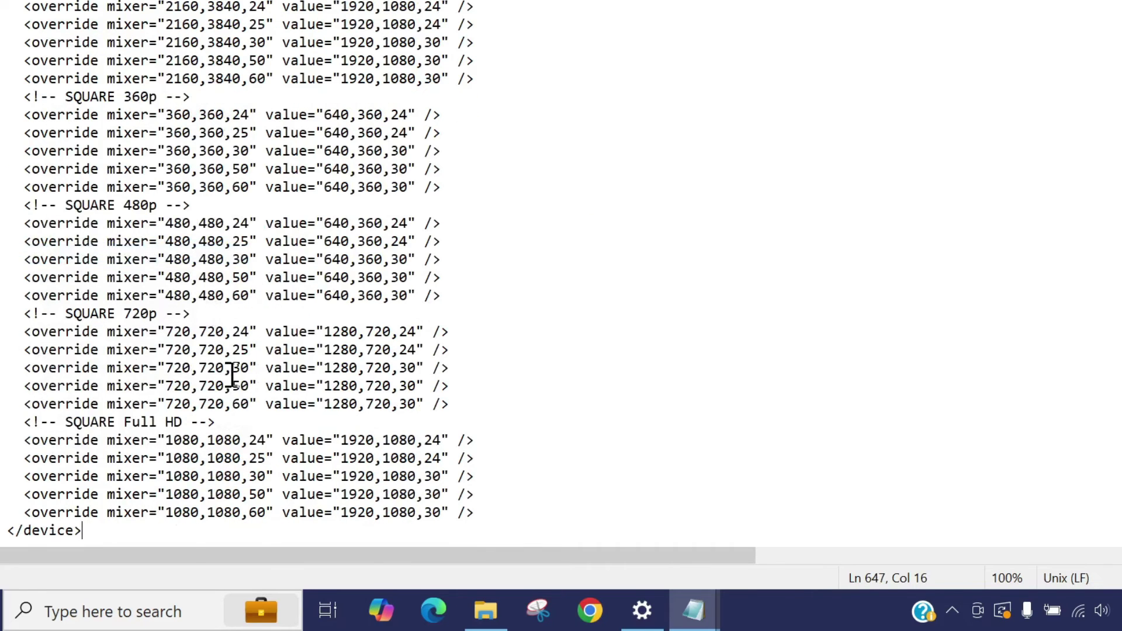
pyautogui.scroll(20, 232, 374)
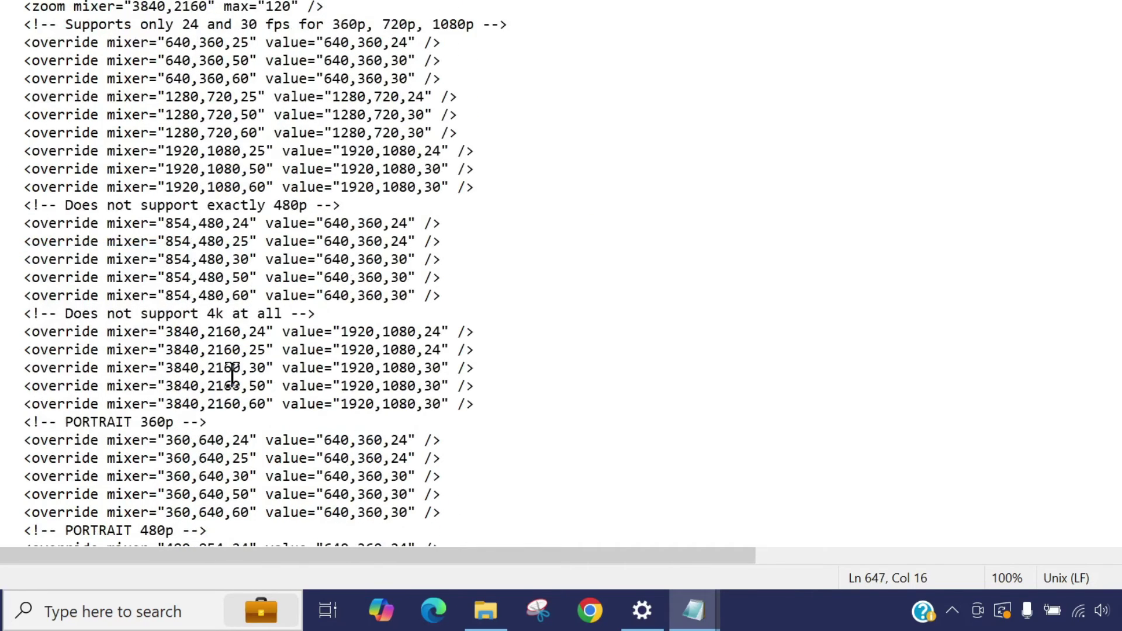
pyautogui.scroll(1, 232, 374)
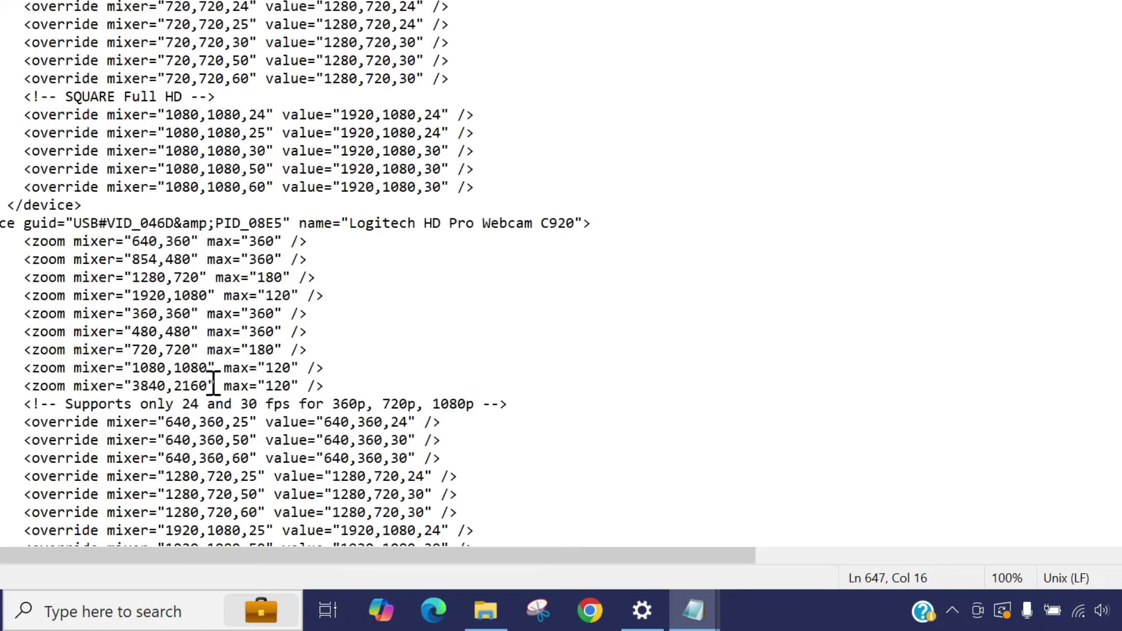
# Move the C925e hardware ID notes aside and rename the copied entry to Logitech Webcam C925e
pyautogui.moveTo(693, 611)
pyautogui.click(609, 569)
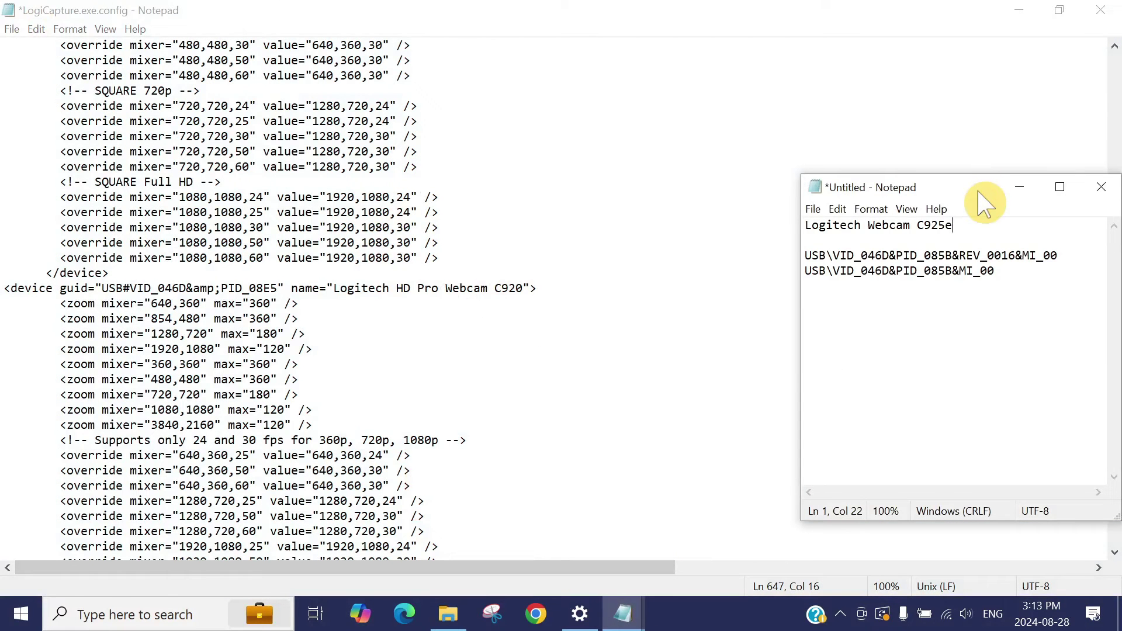
pyautogui.moveTo(985, 201); pyautogui.dragTo(872, 179)
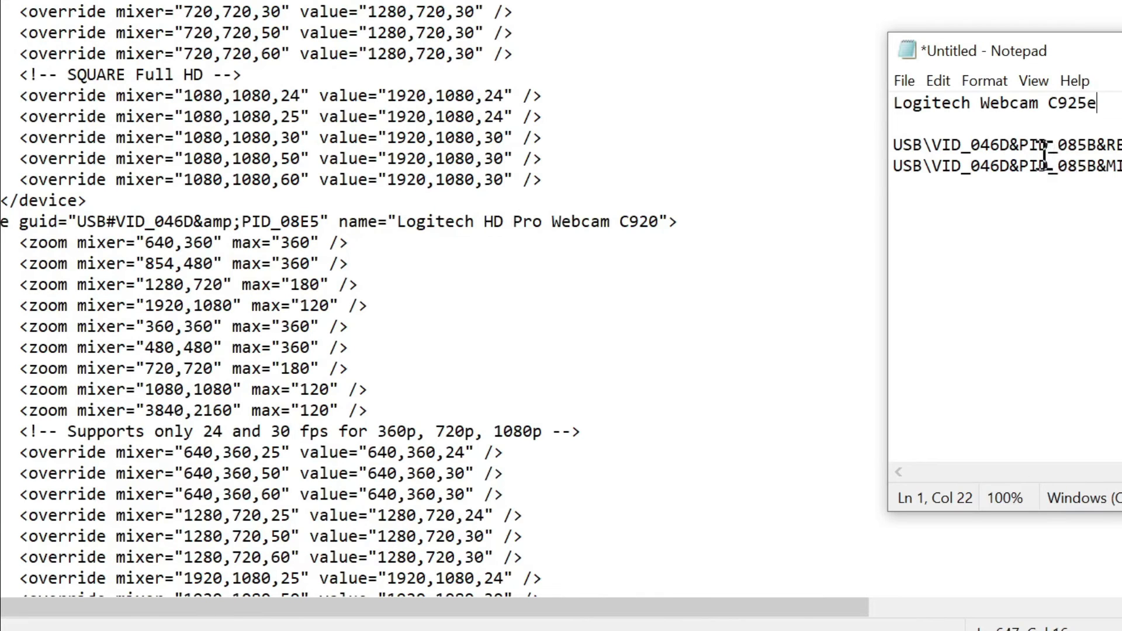
pyautogui.click(543, 229)
pyautogui.press('BackSpace')
pyautogui.press('BackSpace')
pyautogui.press('BackSpace')
pyautogui.press('BackSpace')
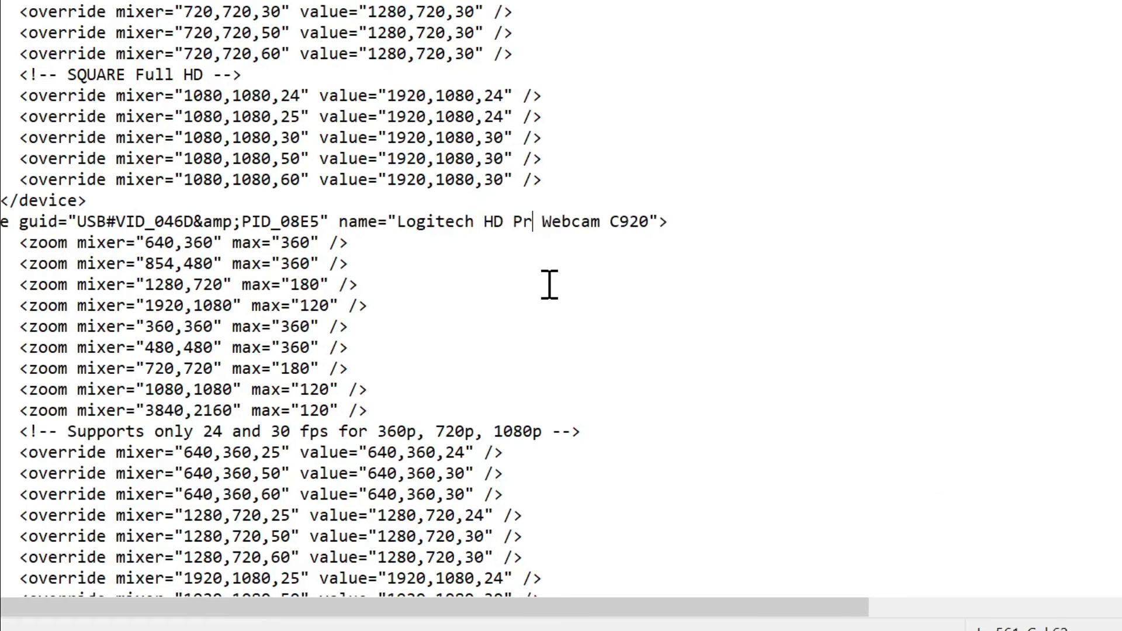
pyautogui.press('BackSpace')
pyautogui.press('BackSpace')
pyautogui.press('BackSpace')
pyautogui.press('BackSpace')
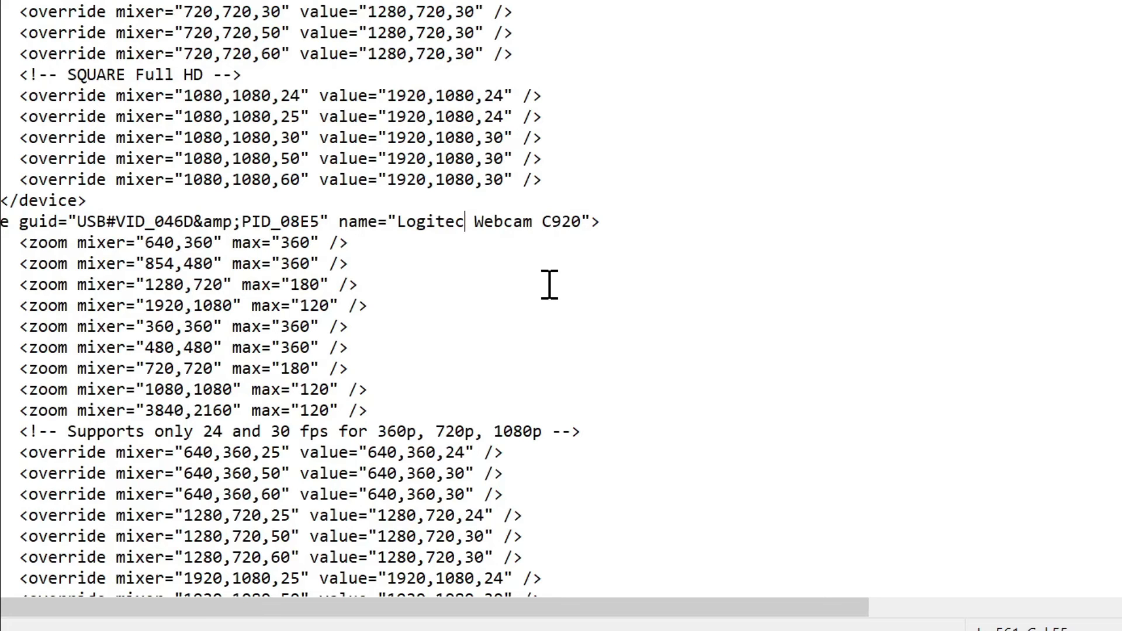
pyautogui.write('h')
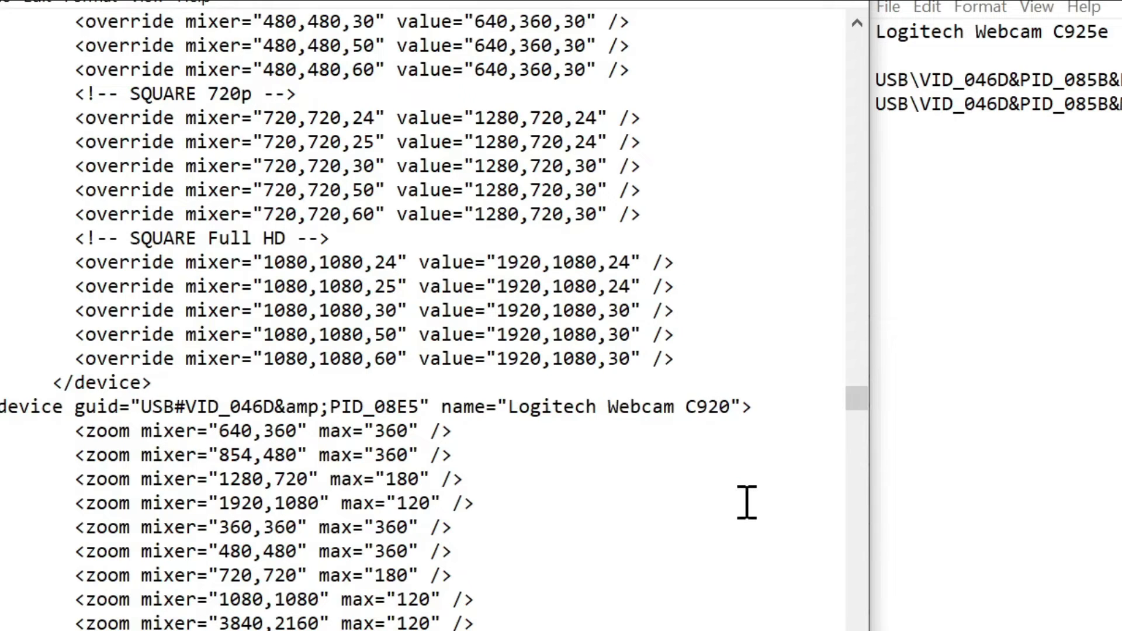
pyautogui.press('BackSpace')
pyautogui.write('5e')
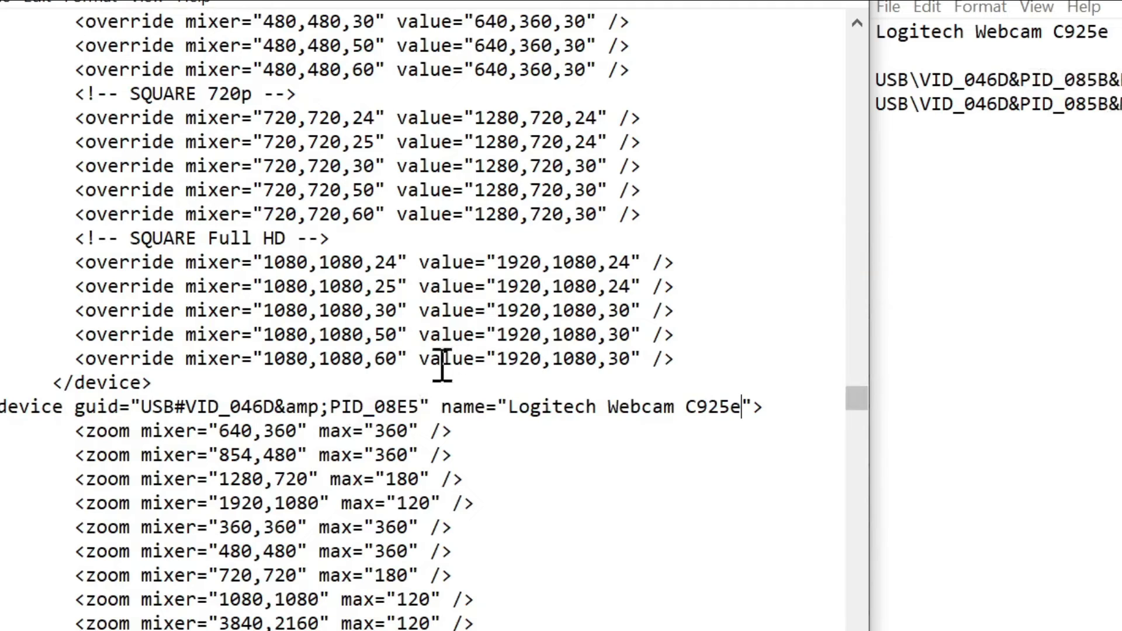
# Change the entry's guid from PID_08E5 to PID_085B
pyautogui.click(412, 408)
pyautogui.press('BackSpace')
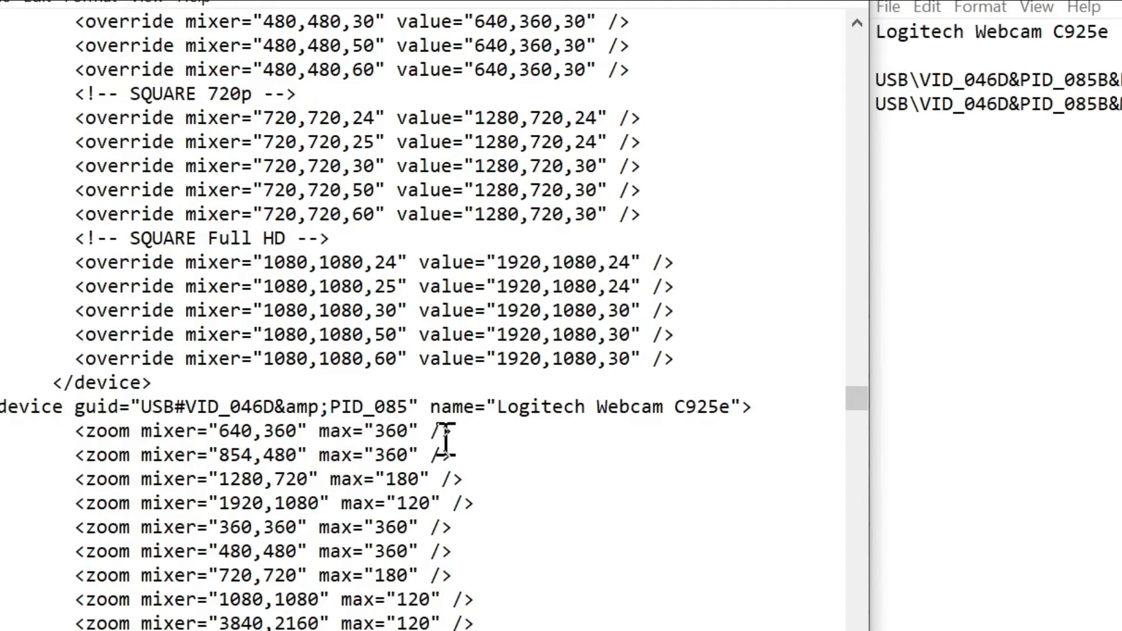
pyautogui.press('BackSpace')
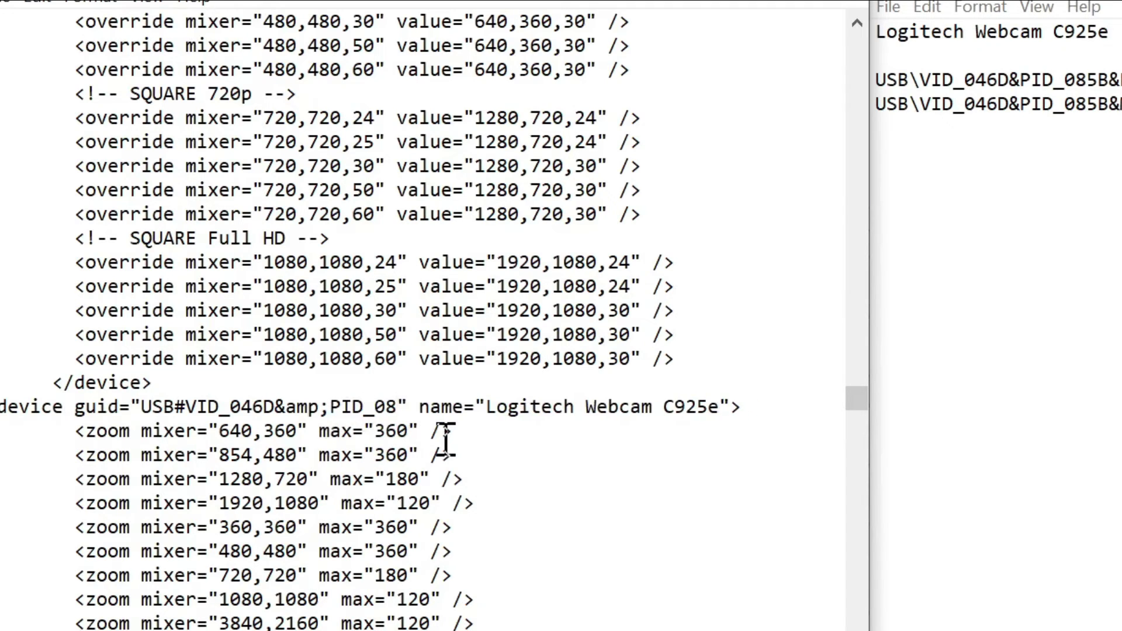
pyautogui.write('5')
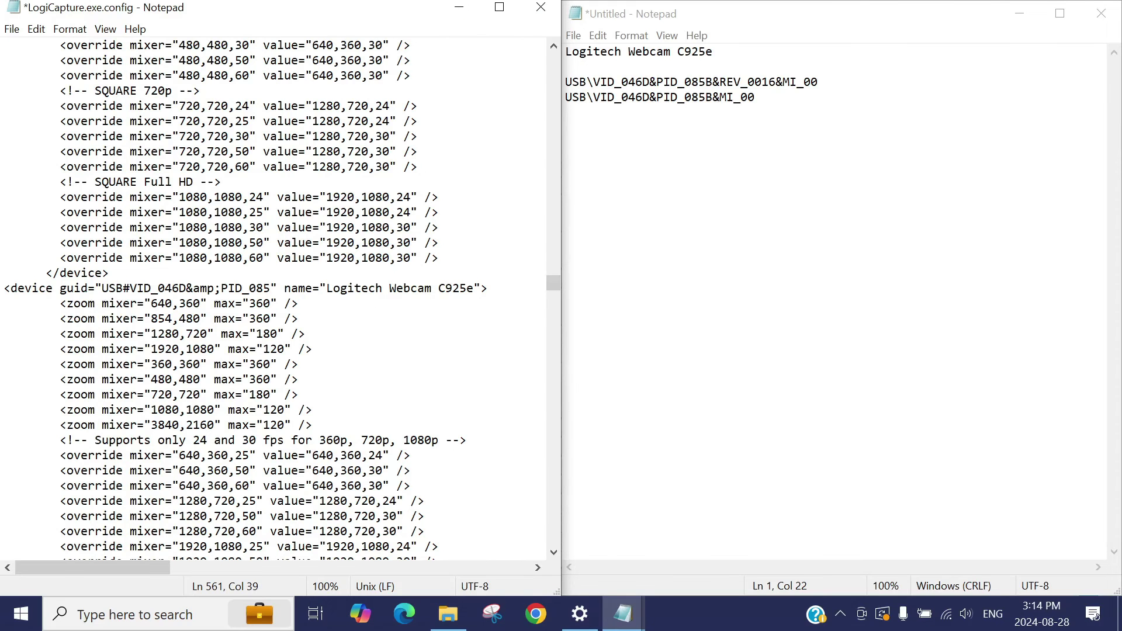
pyautogui.write('B')
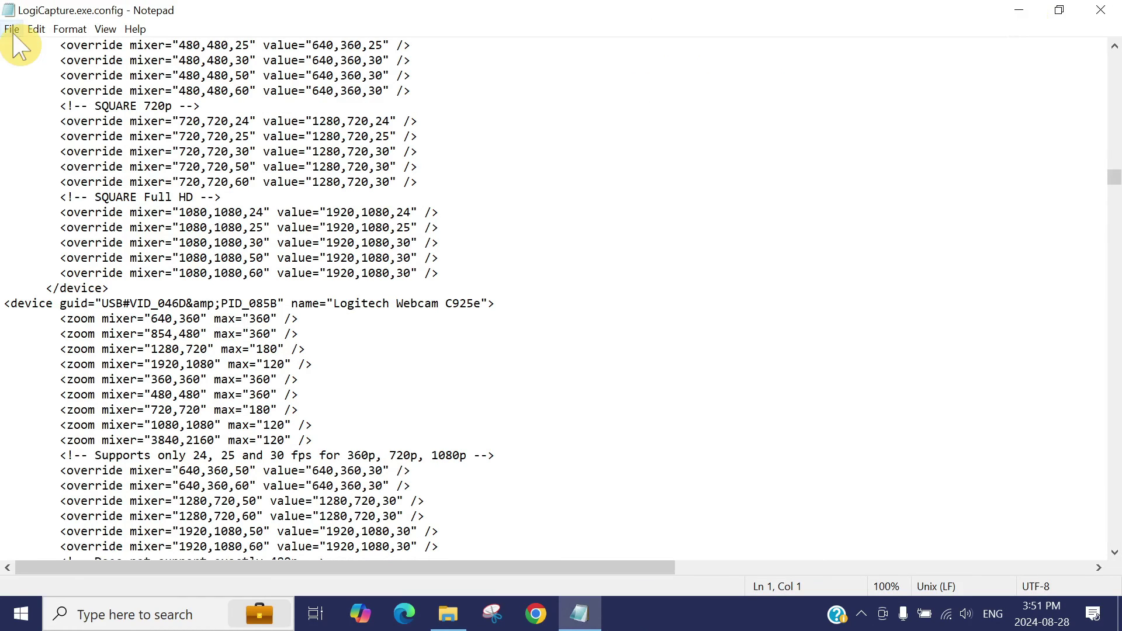
# Save LogiCapture.exe.config and close Notepad
pyautogui.click(13, 31)
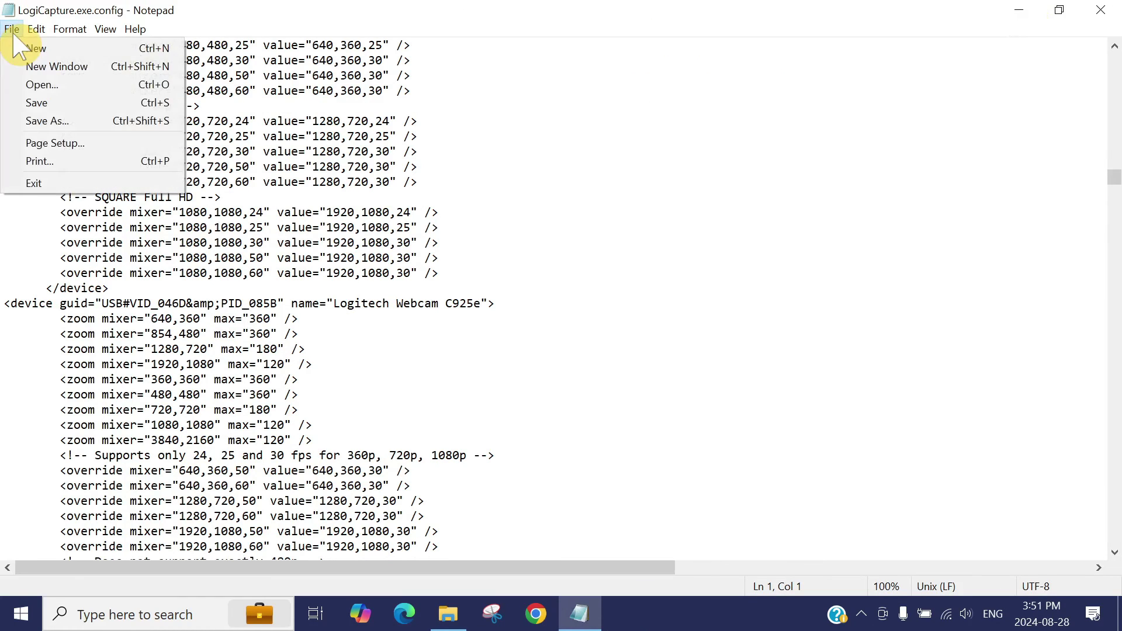
pyautogui.click(38, 104)
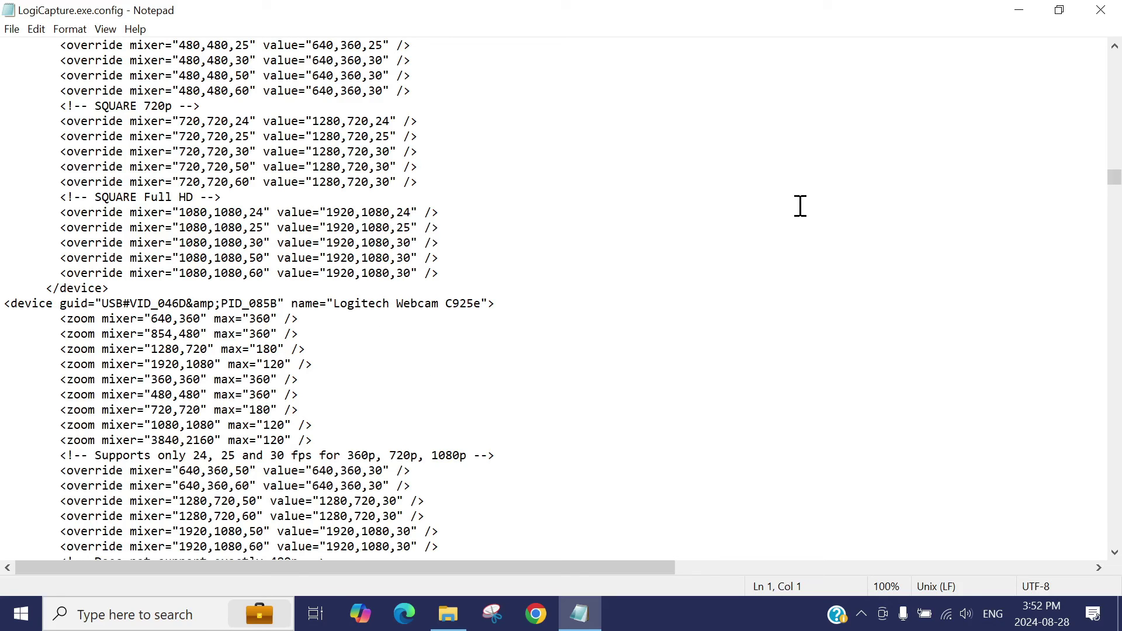
pyautogui.click(1102, 9)
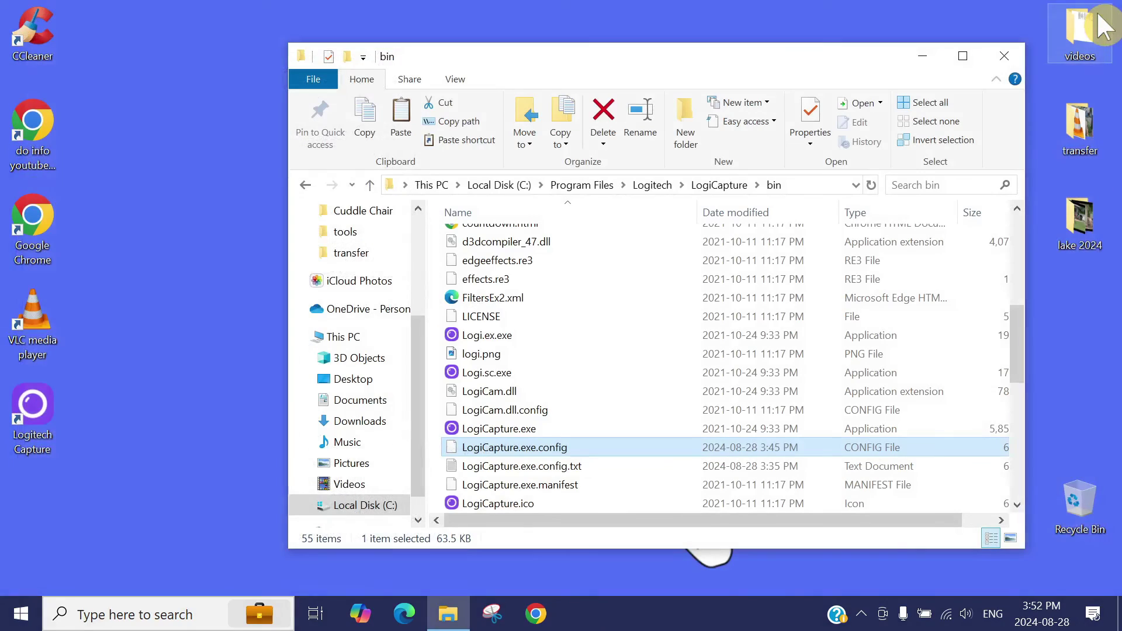
# Close the LogiCapture bin folder window
pyautogui.click(1011, 52)
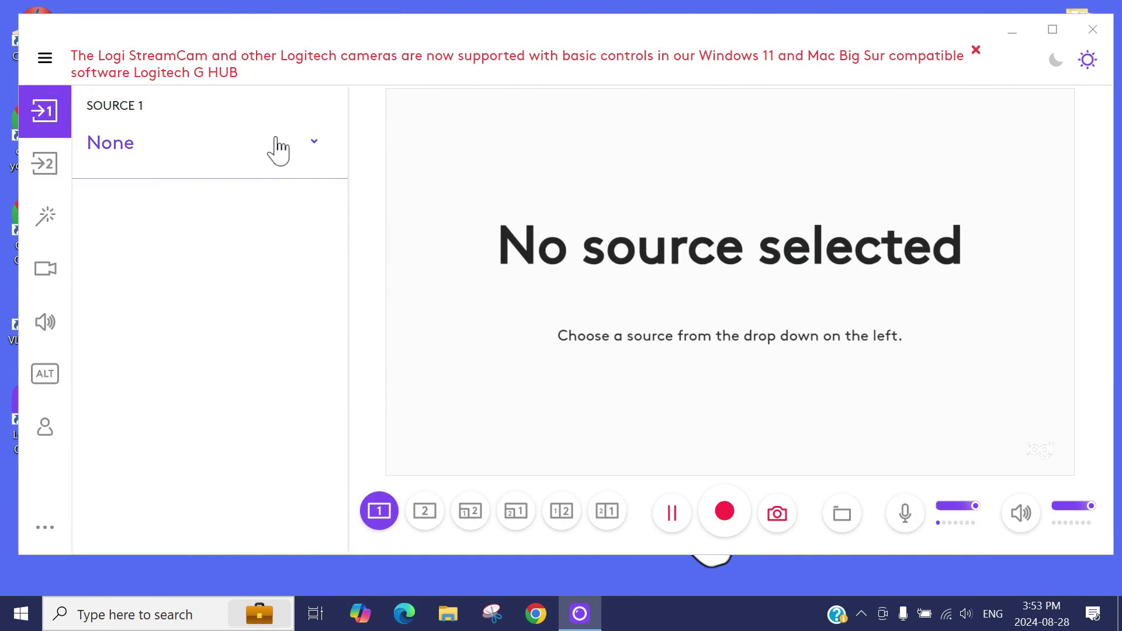
# Select Logitech Webcam C925e as Source 1 and zoom its preview in slightly
pyautogui.click(309, 151)
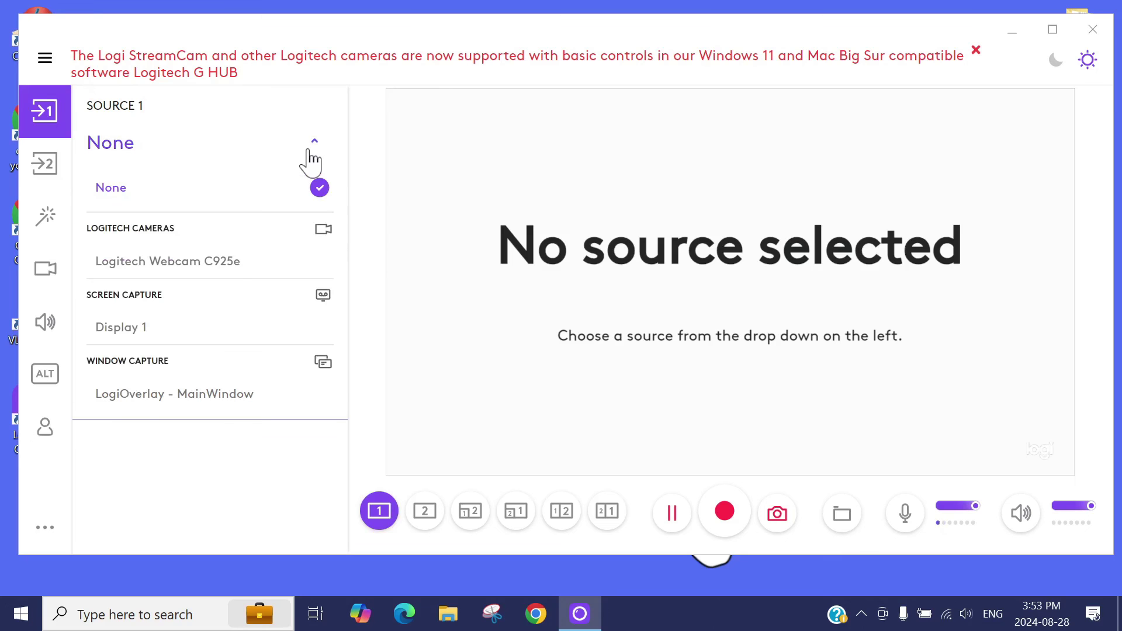
pyautogui.click(199, 261)
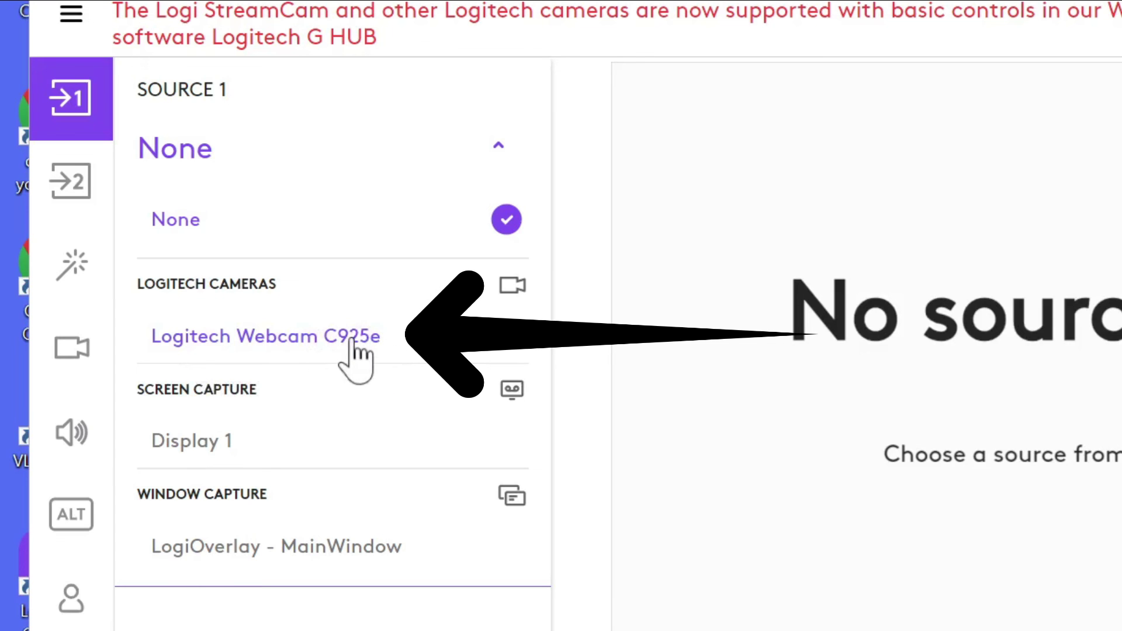
pyautogui.click(280, 339)
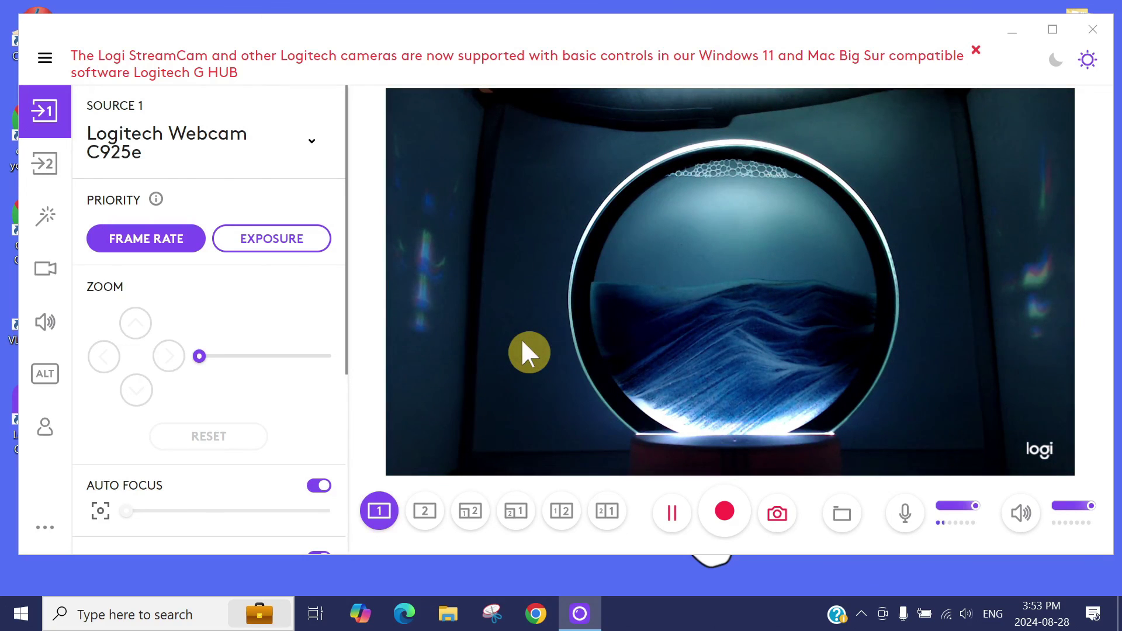
pyautogui.click(257, 355)
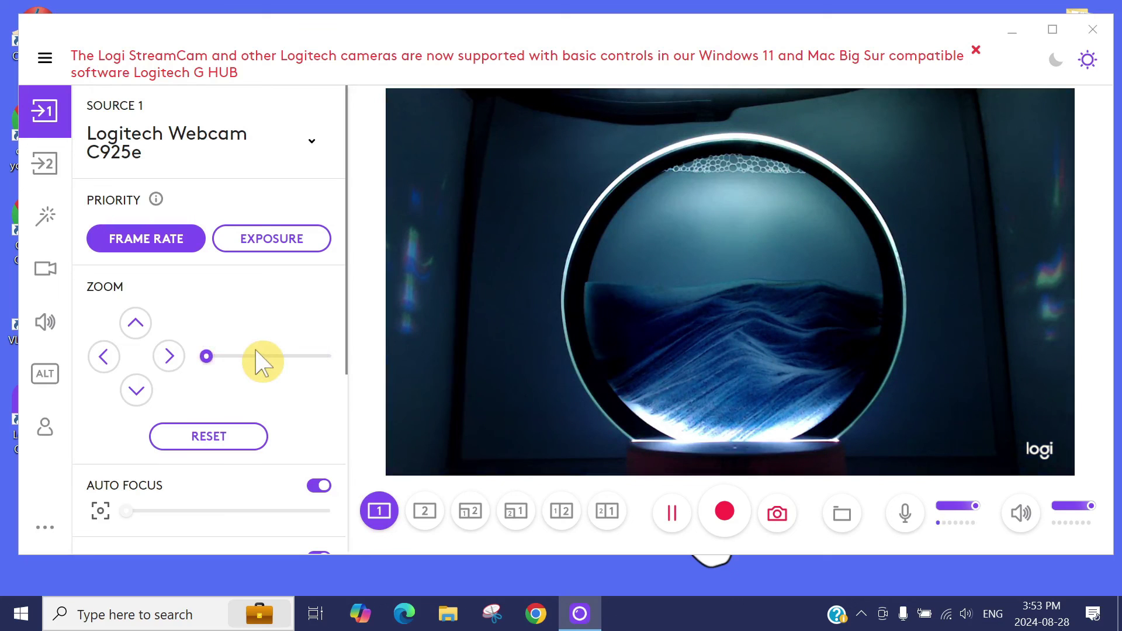